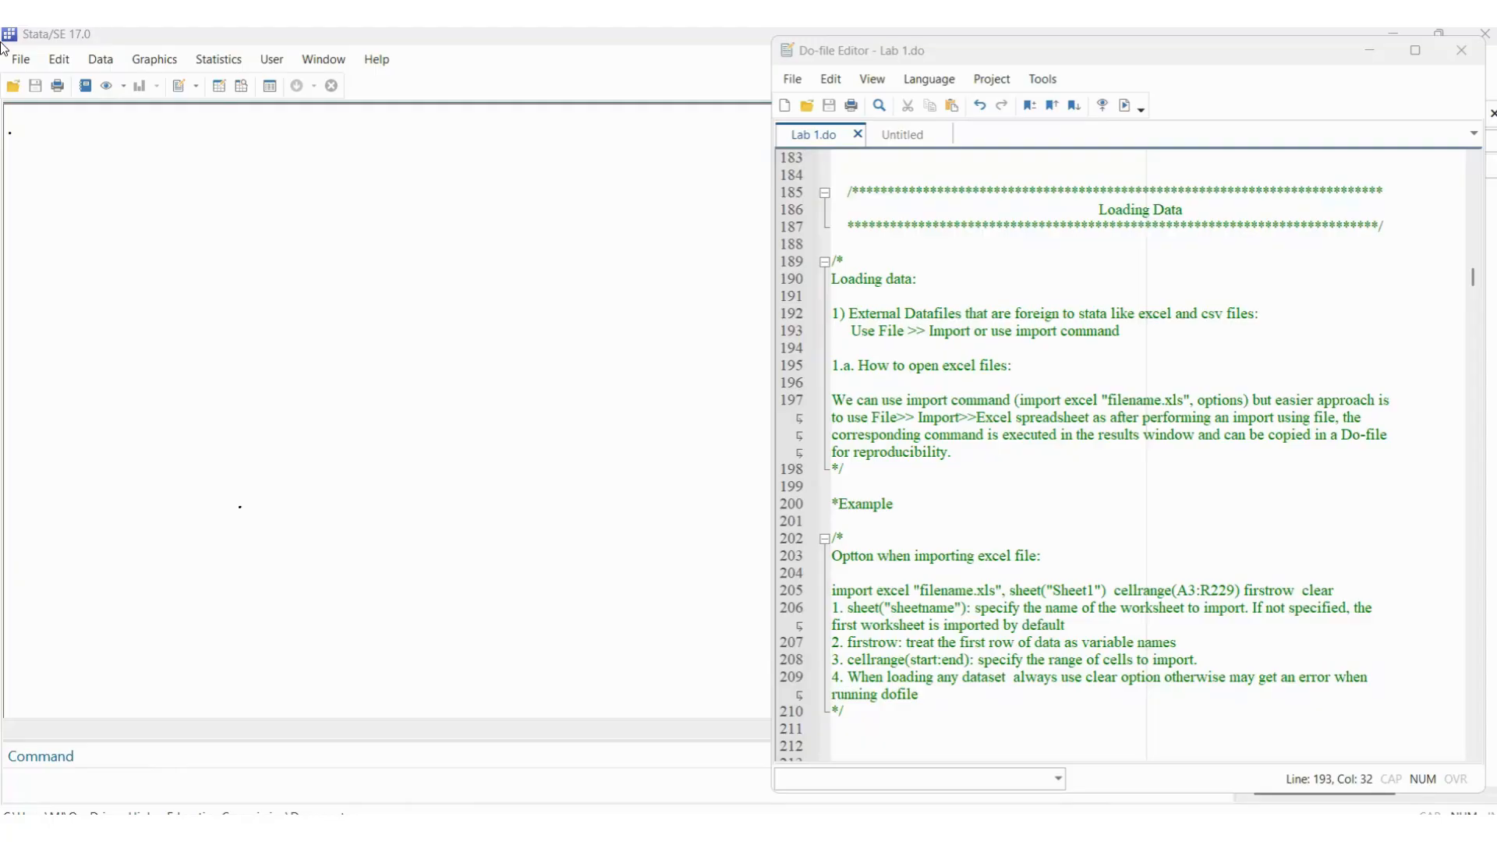
{"action": "left_click", "coordinate": [20, 59]}
{"action": "mouse_move", "coordinate": [117, 295]}
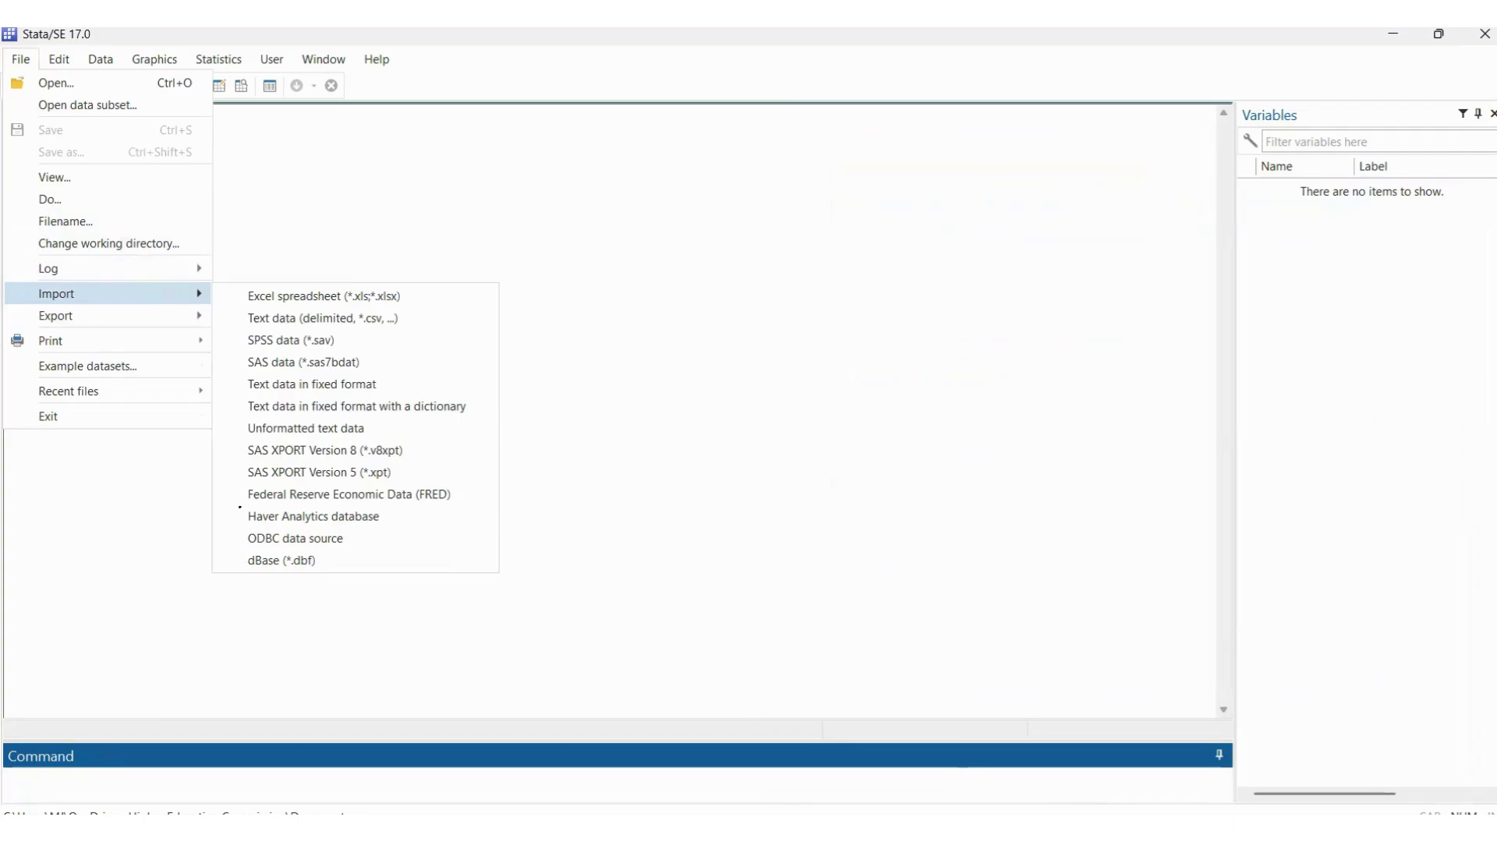
{"action": "key", "text": "alt+Tab"}
{"action": "left_click_drag", "start_coordinate": [1016, 331], "coordinate": [1127, 335]}
{"action": "left_click", "coordinate": [1007, 382]}
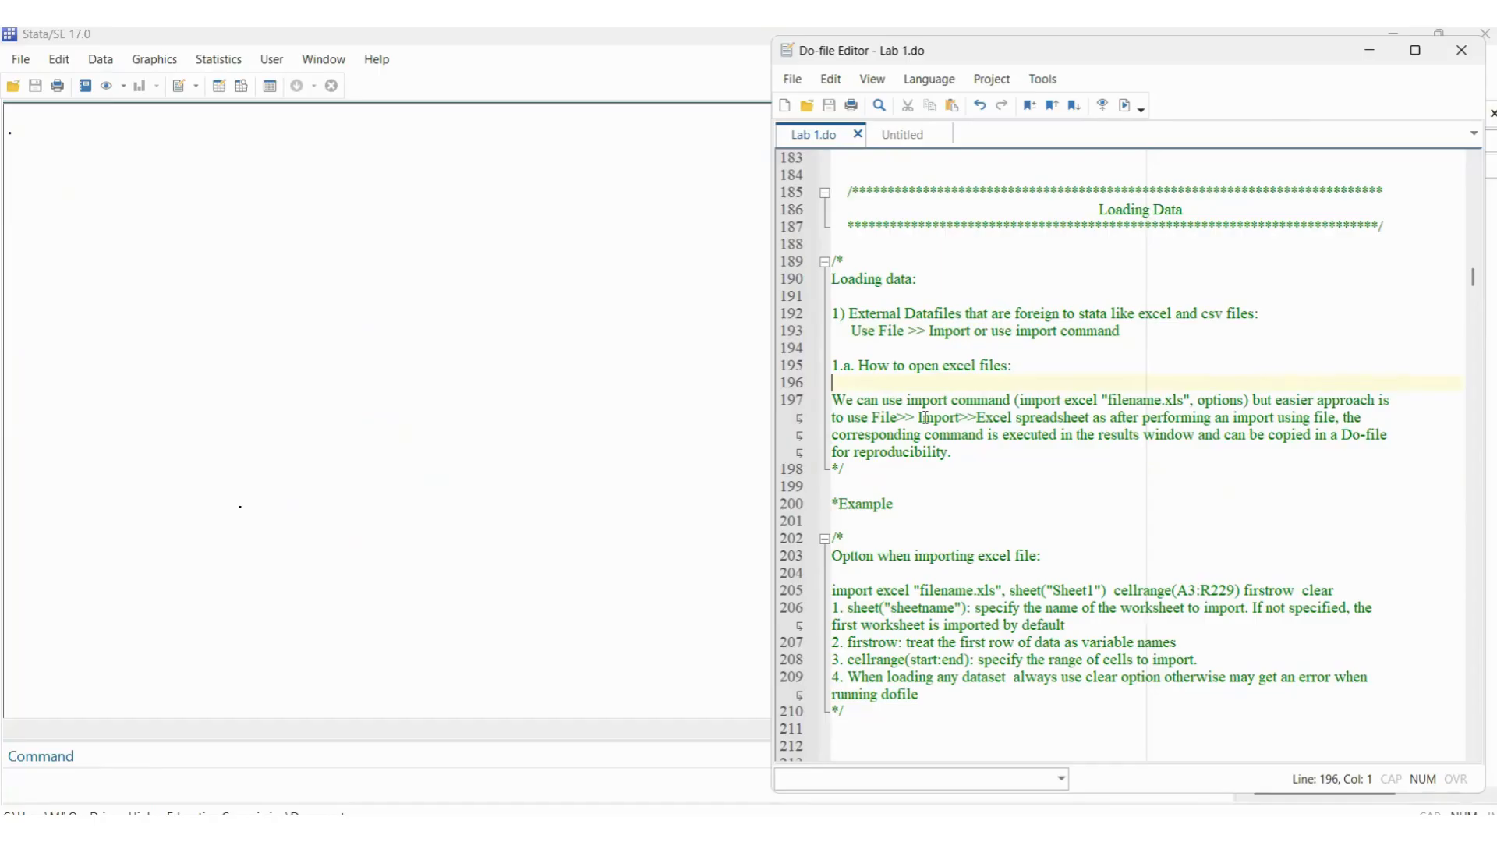
Step: Add "syntax:" before import excel inside the parentheses of the Excel import note on line 197
{"action": "left_click", "coordinate": [1017, 401]}
{"action": "type", "text": "s"}
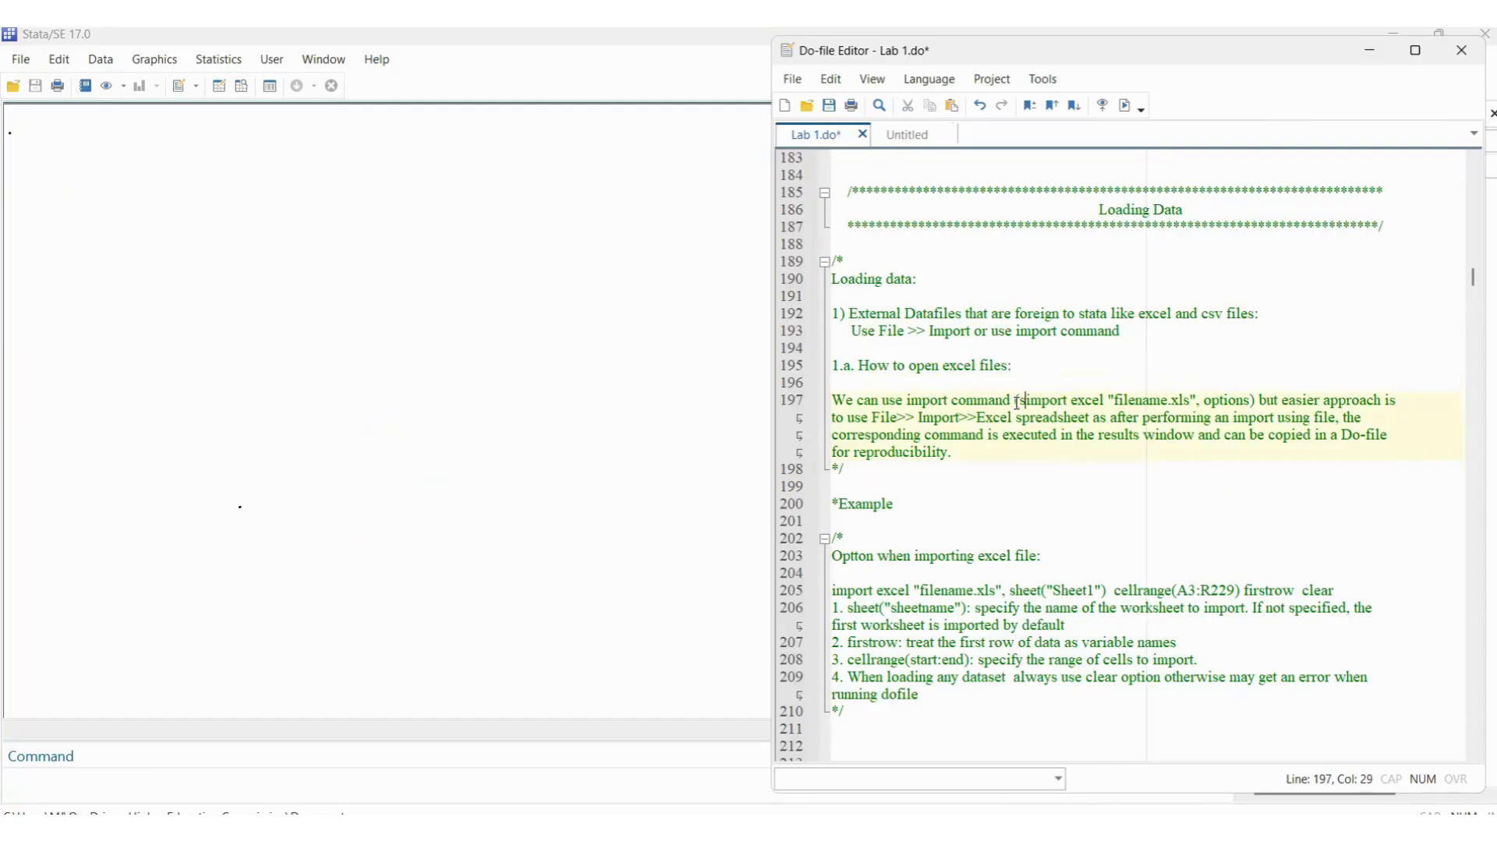
{"action": "type", "text": "yntax:"}
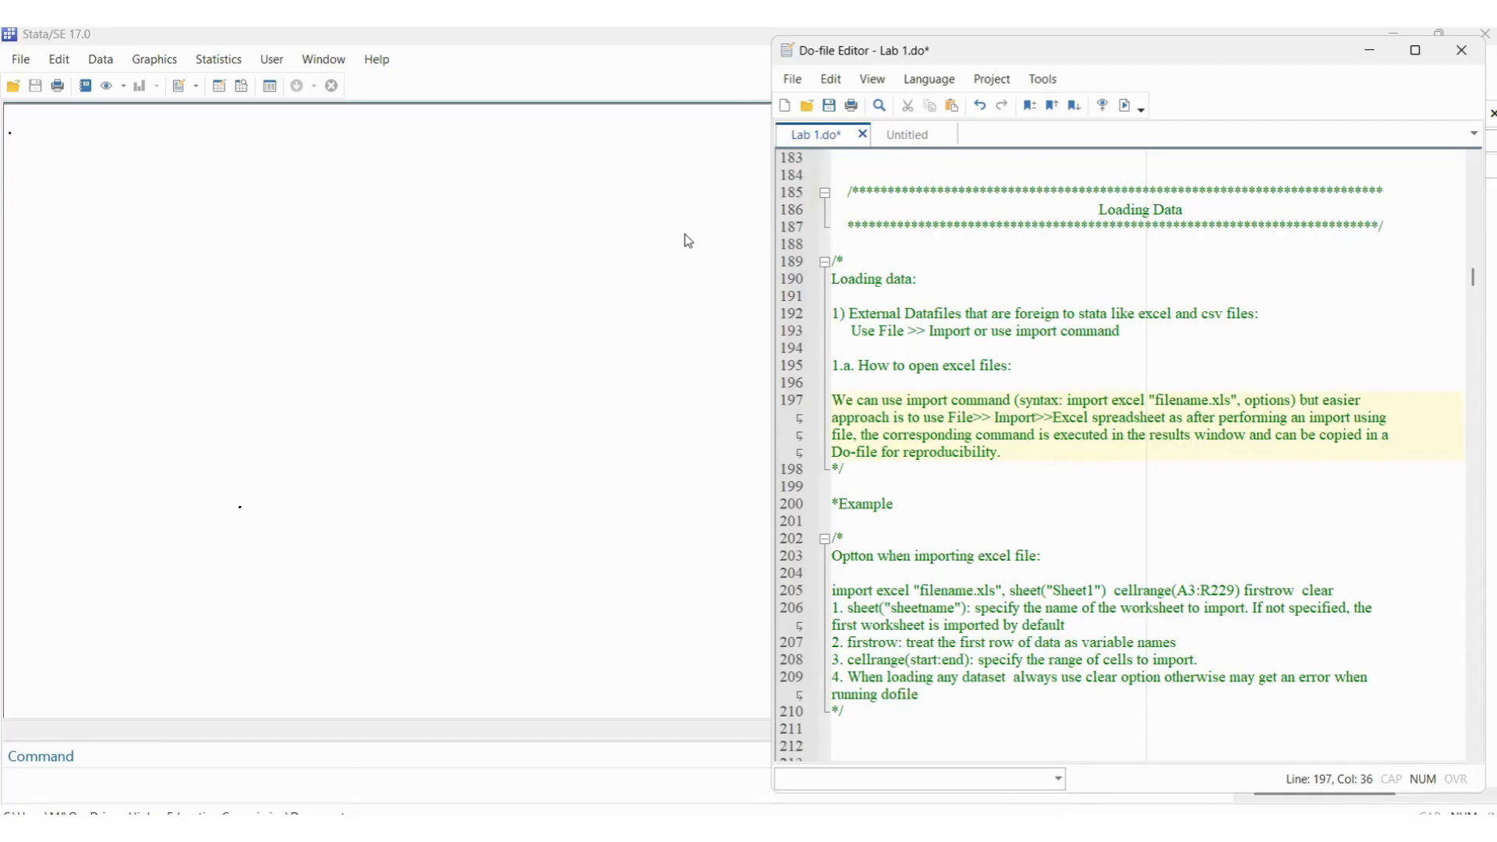
{"action": "left_click", "coordinate": [12, 64]}
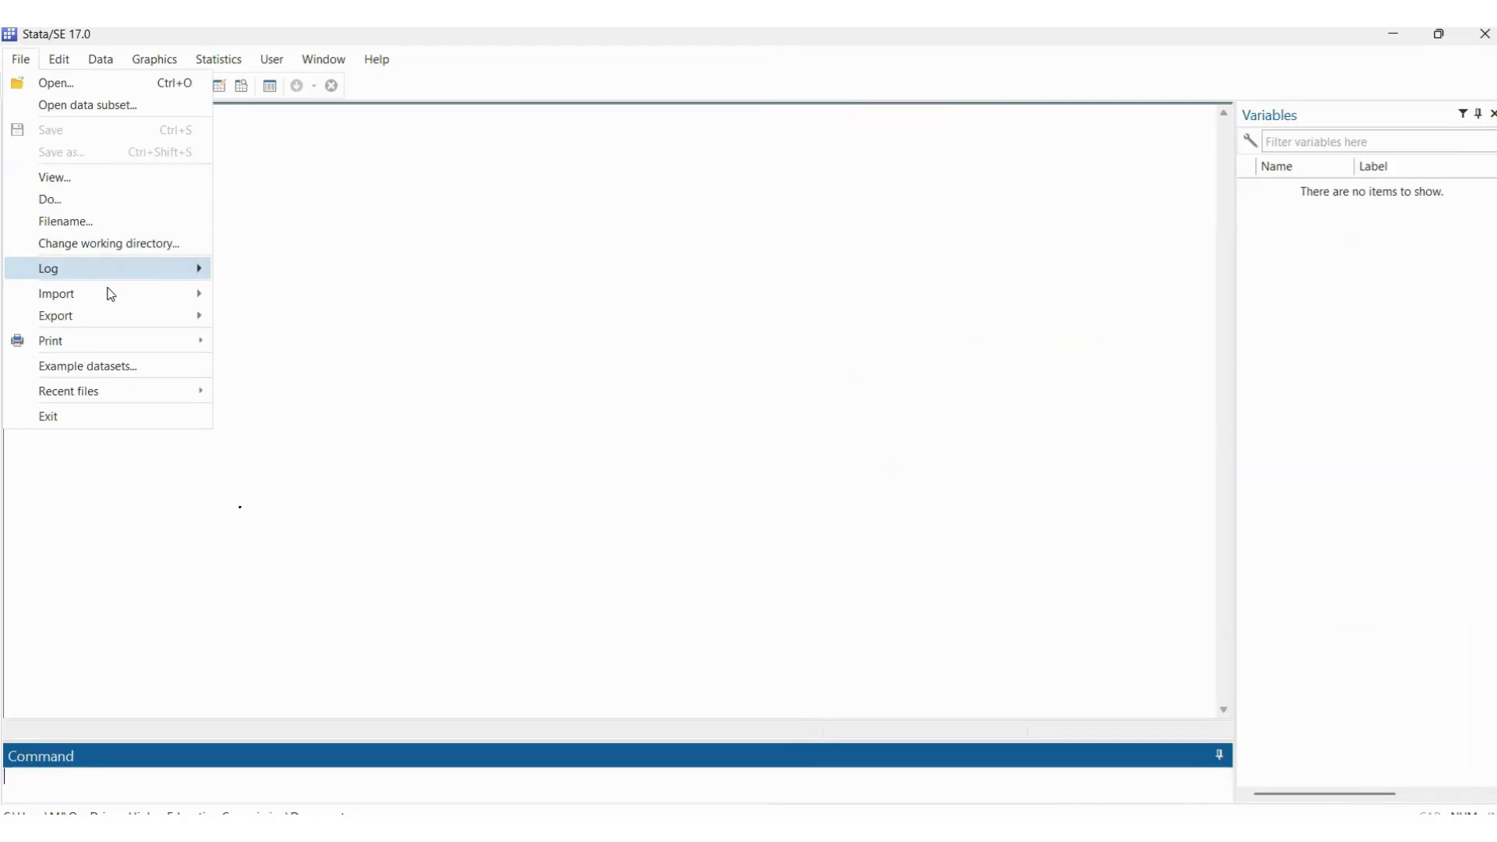
{"action": "mouse_move", "coordinate": [110, 294]}
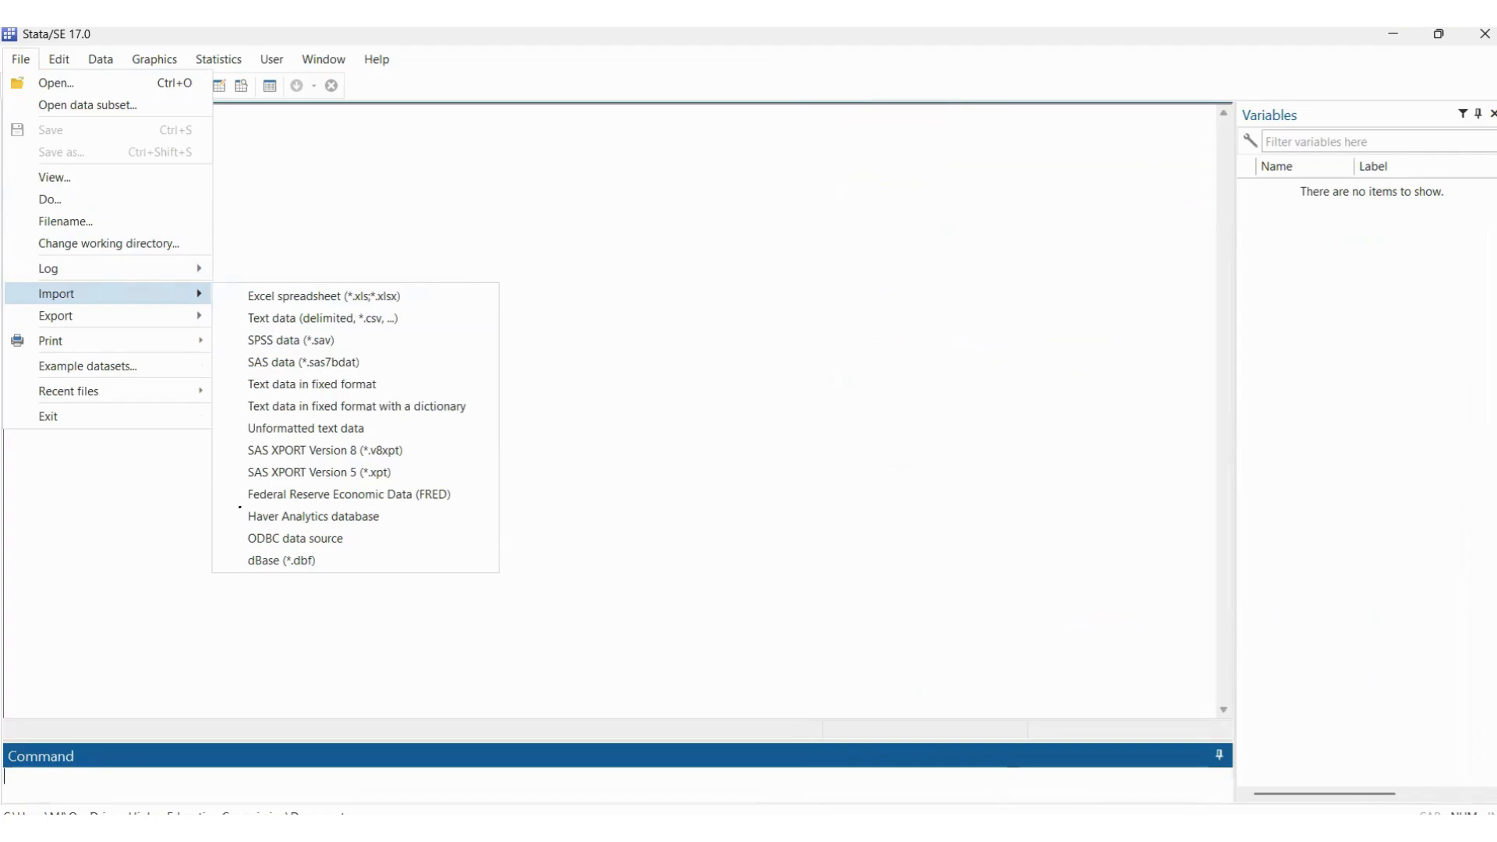
{"action": "key", "text": "alt+Tab"}
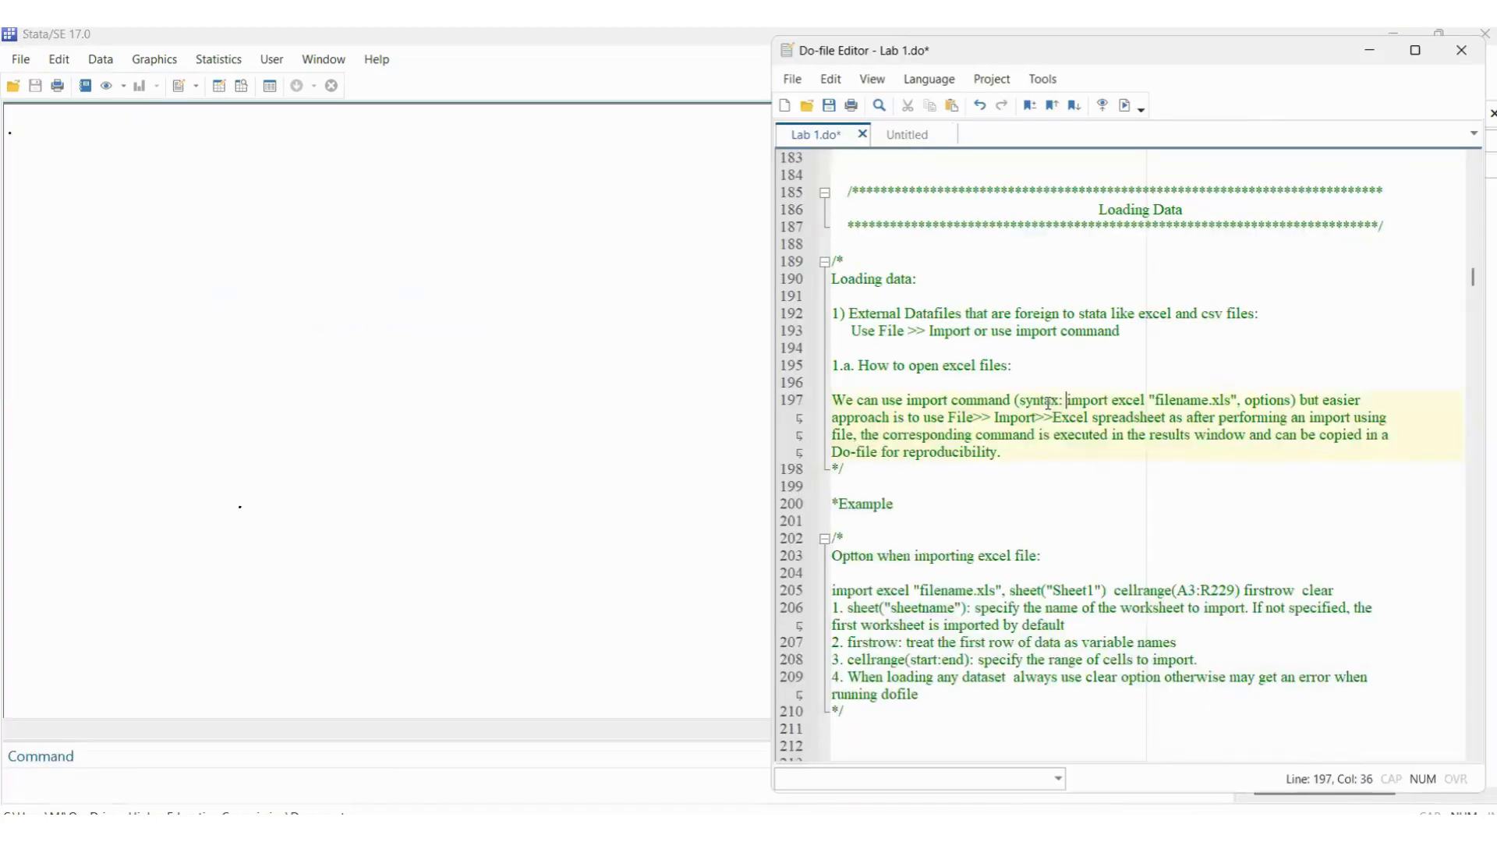
{"action": "left_click_drag", "start_coordinate": [1067, 400], "coordinate": [1296, 402]}
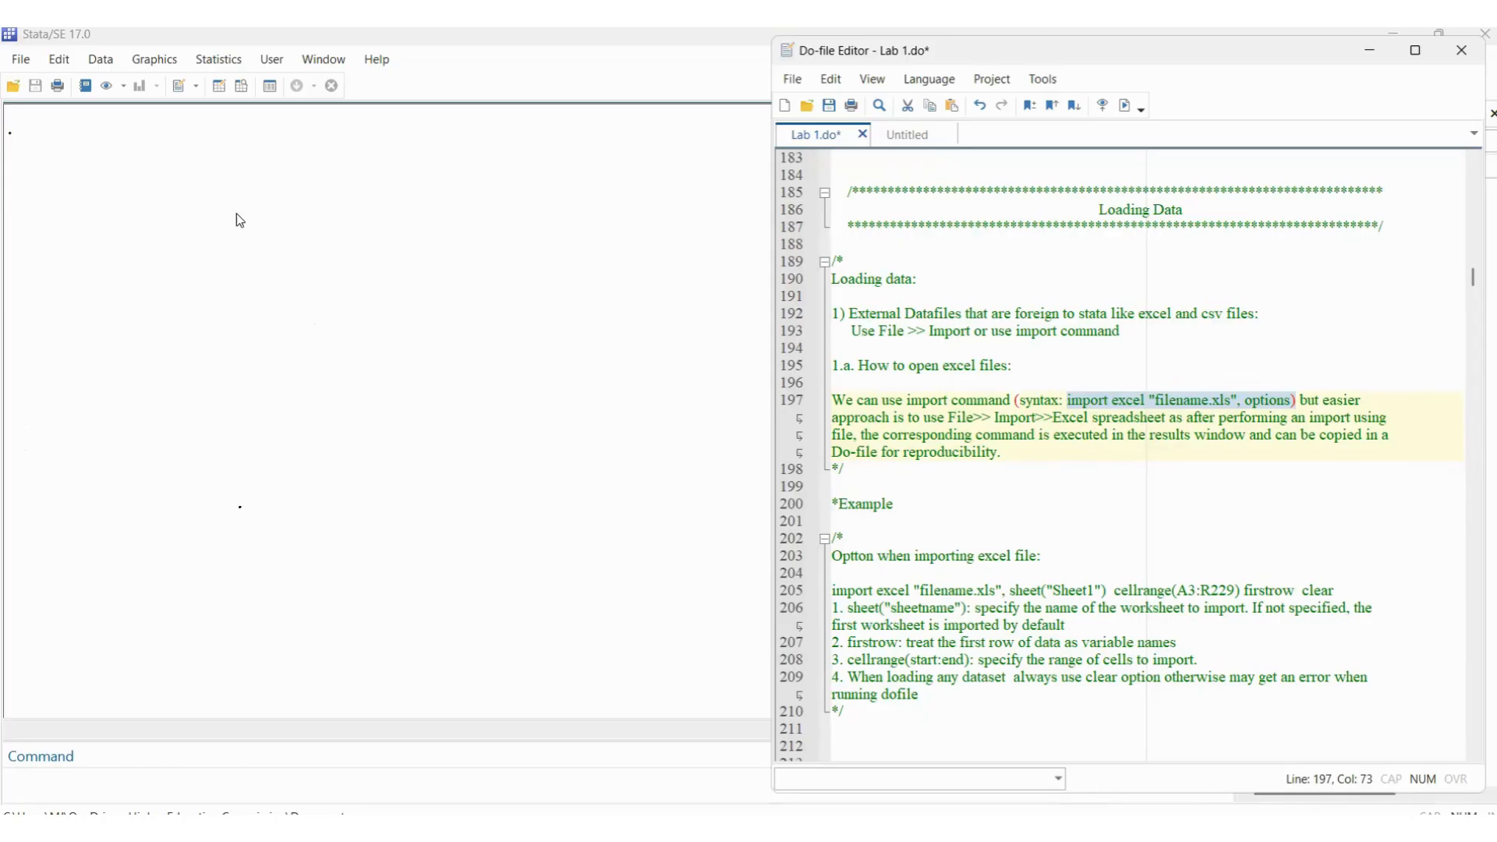
Step: Start an Excel spreadsheet import and load STATA_Mathematical_Functions_Example.xlsx from the Desktop folder
{"action": "left_click", "coordinate": [21, 60]}
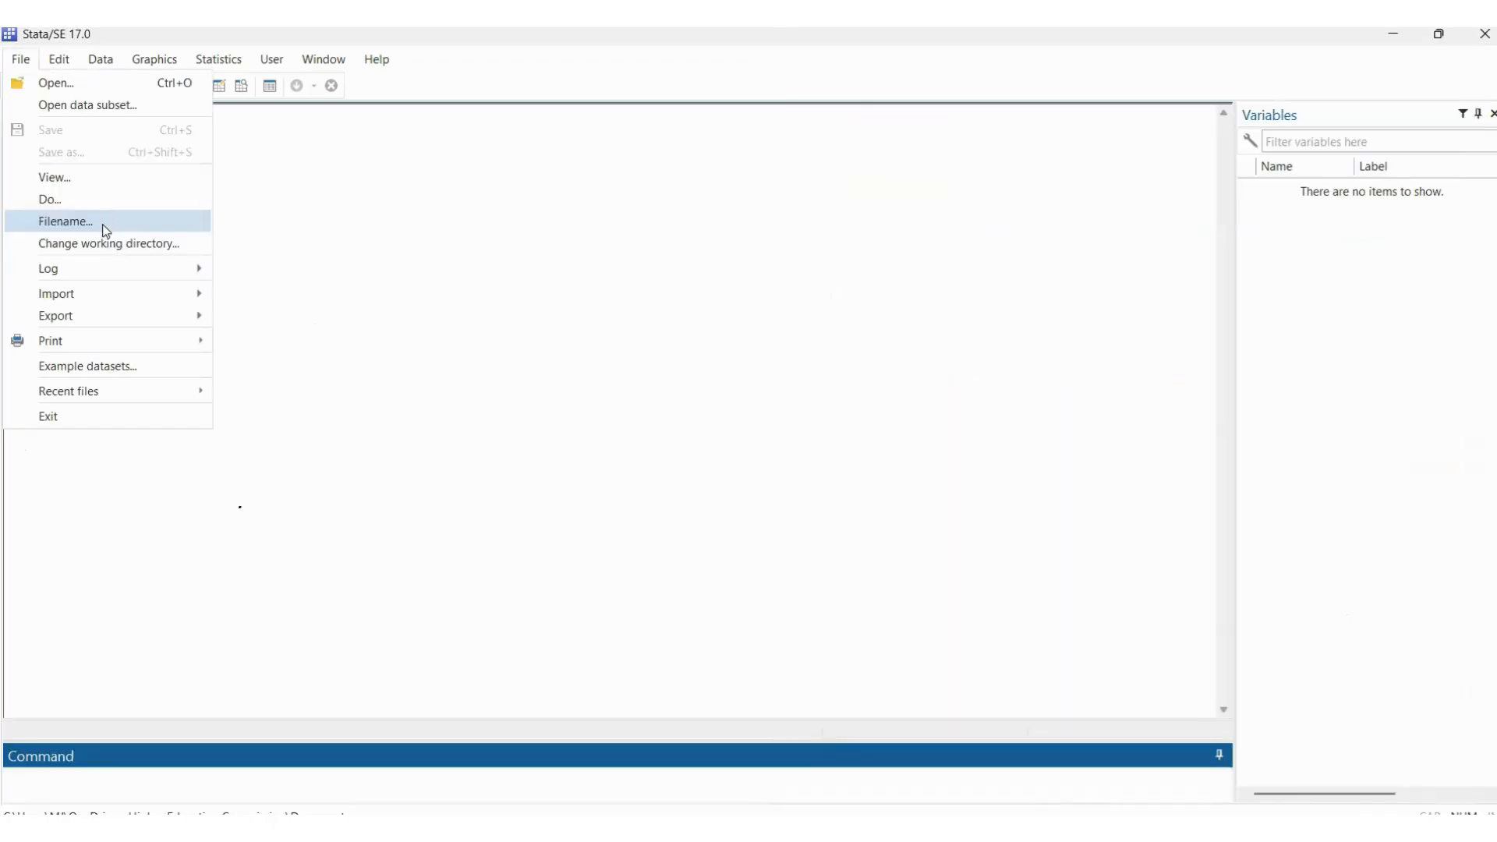
{"action": "left_click", "coordinate": [281, 298]}
{"action": "left_click", "coordinate": [923, 317]}
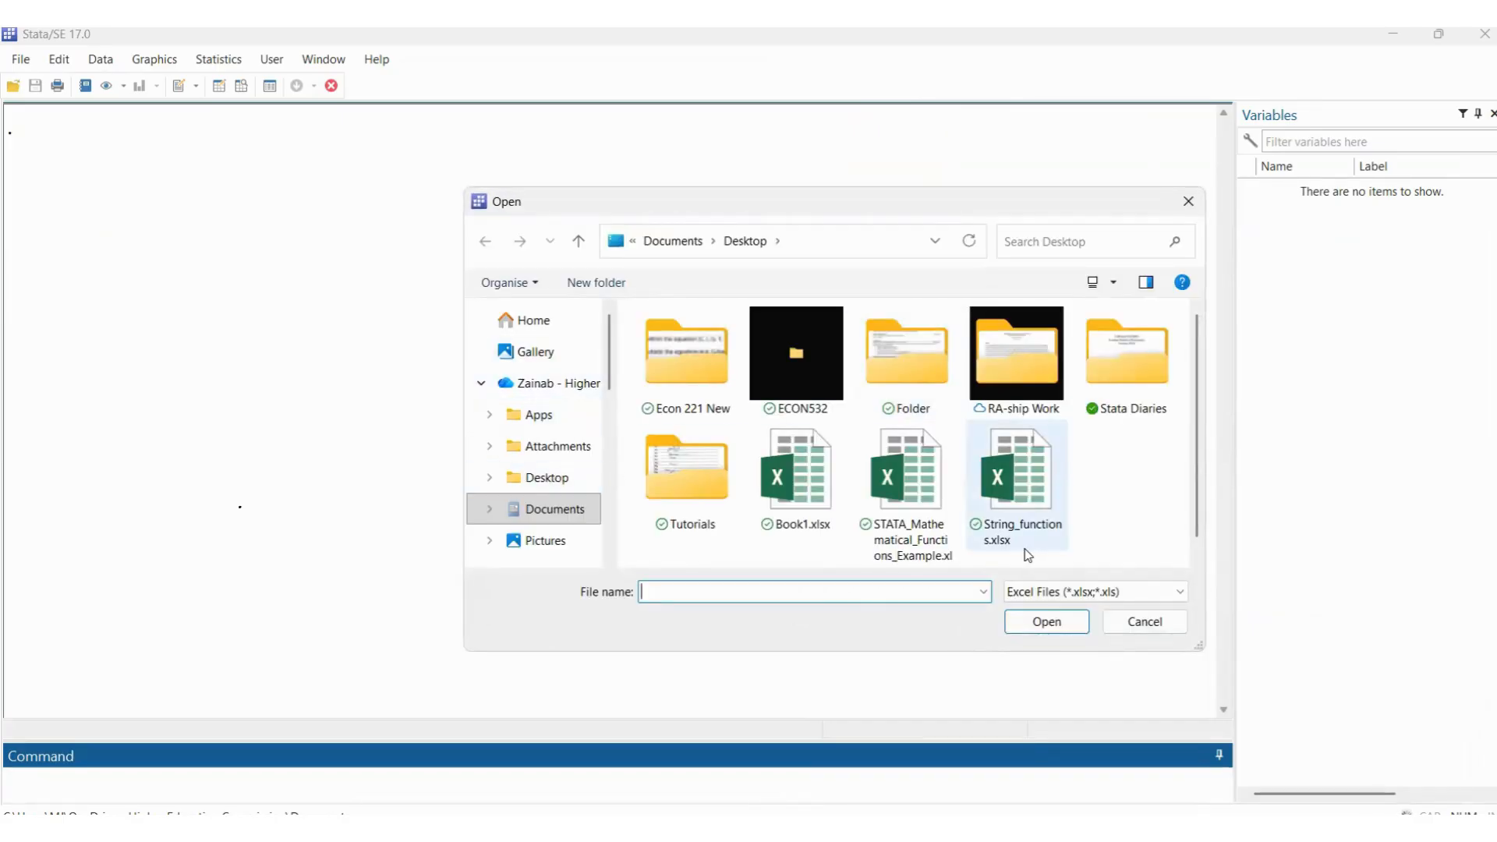
{"action": "left_click", "coordinate": [924, 499]}
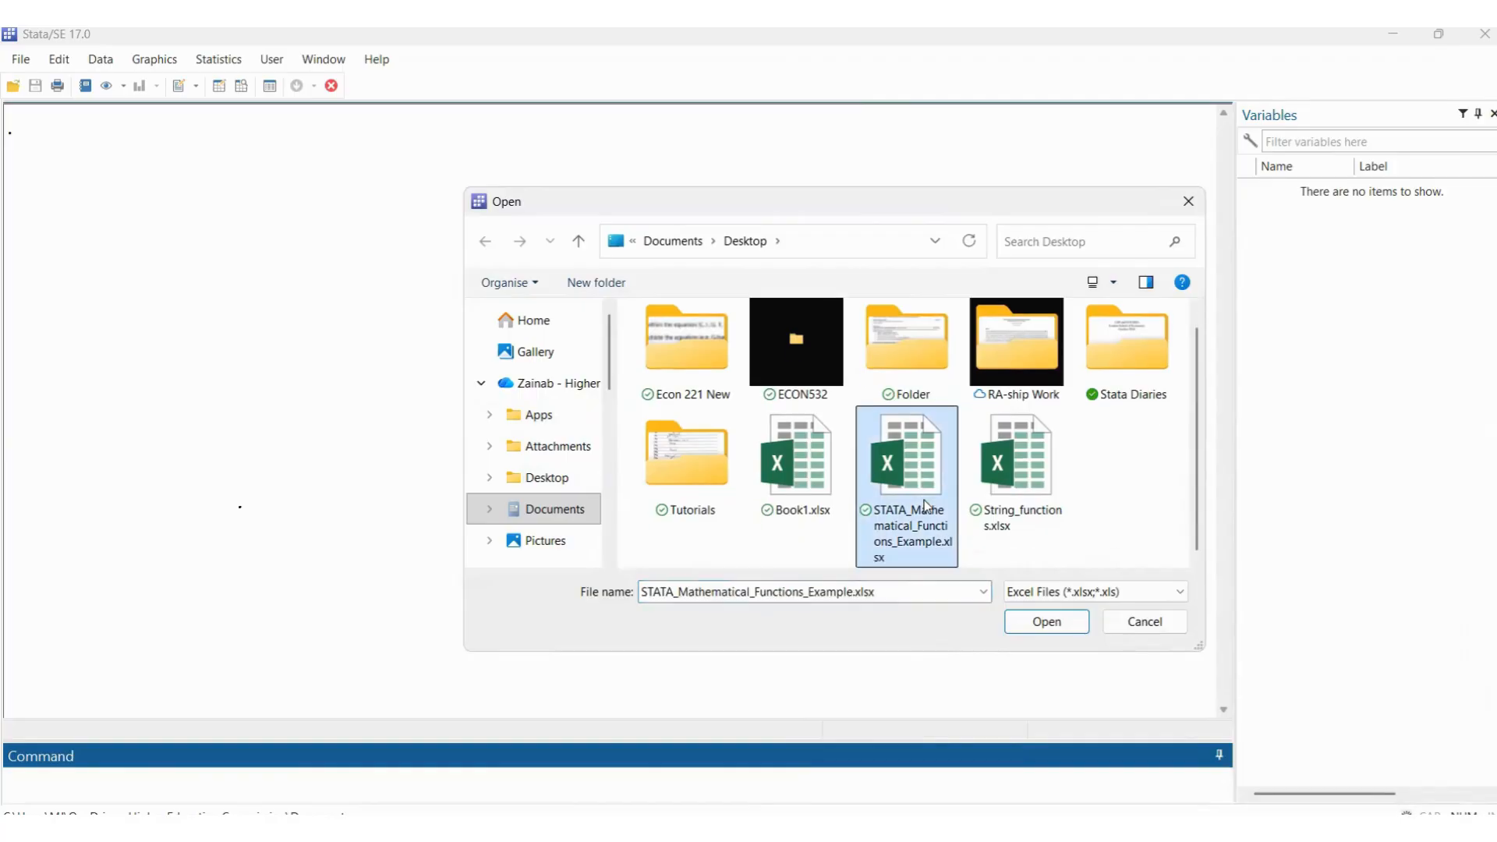
{"action": "left_click", "coordinate": [1048, 601]}
{"action": "left_click", "coordinate": [1047, 602]}
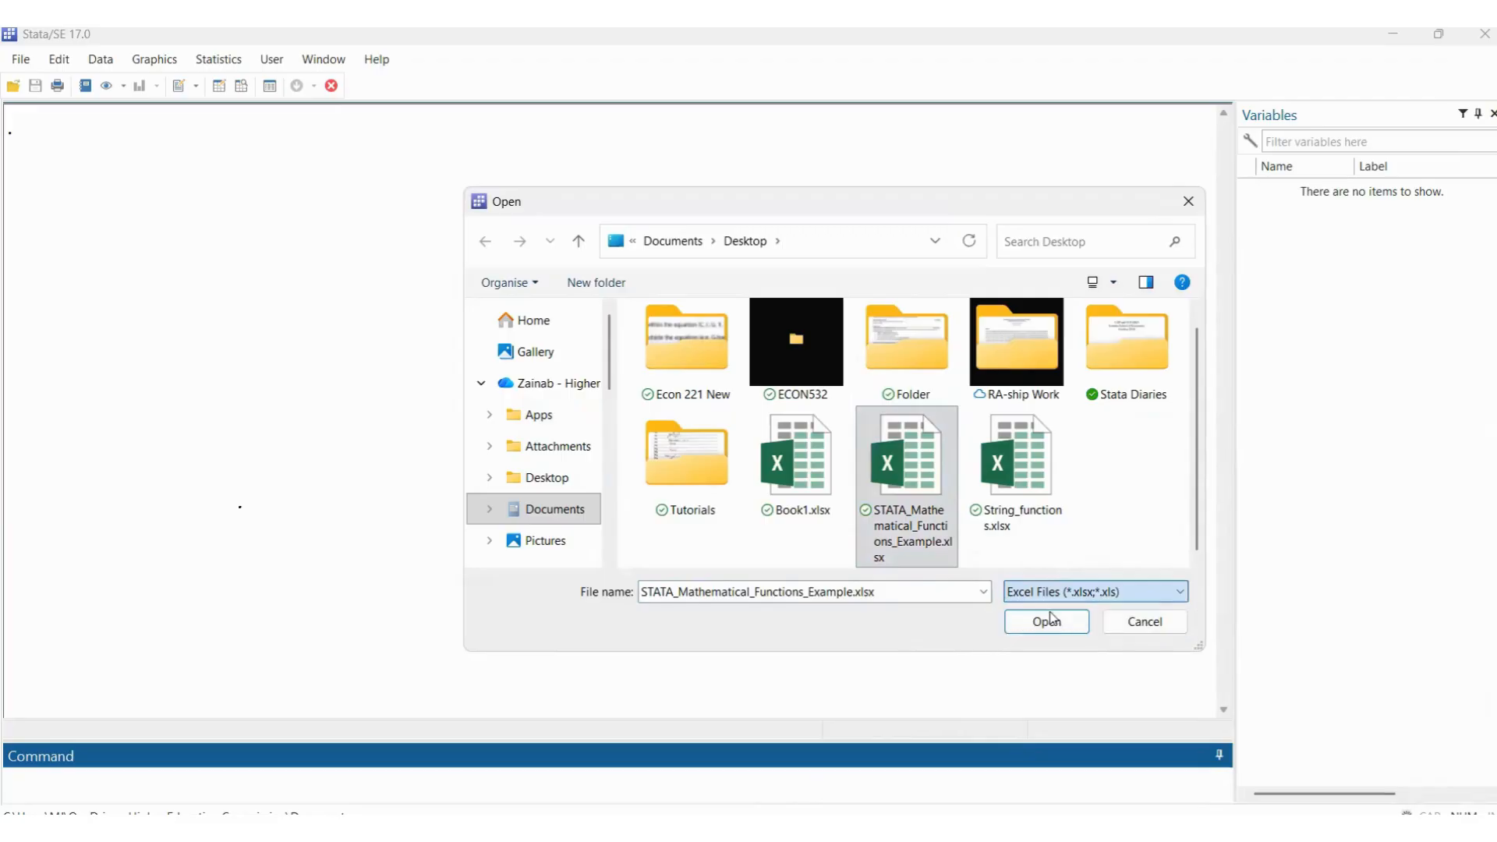
{"action": "left_click", "coordinate": [1049, 620]}
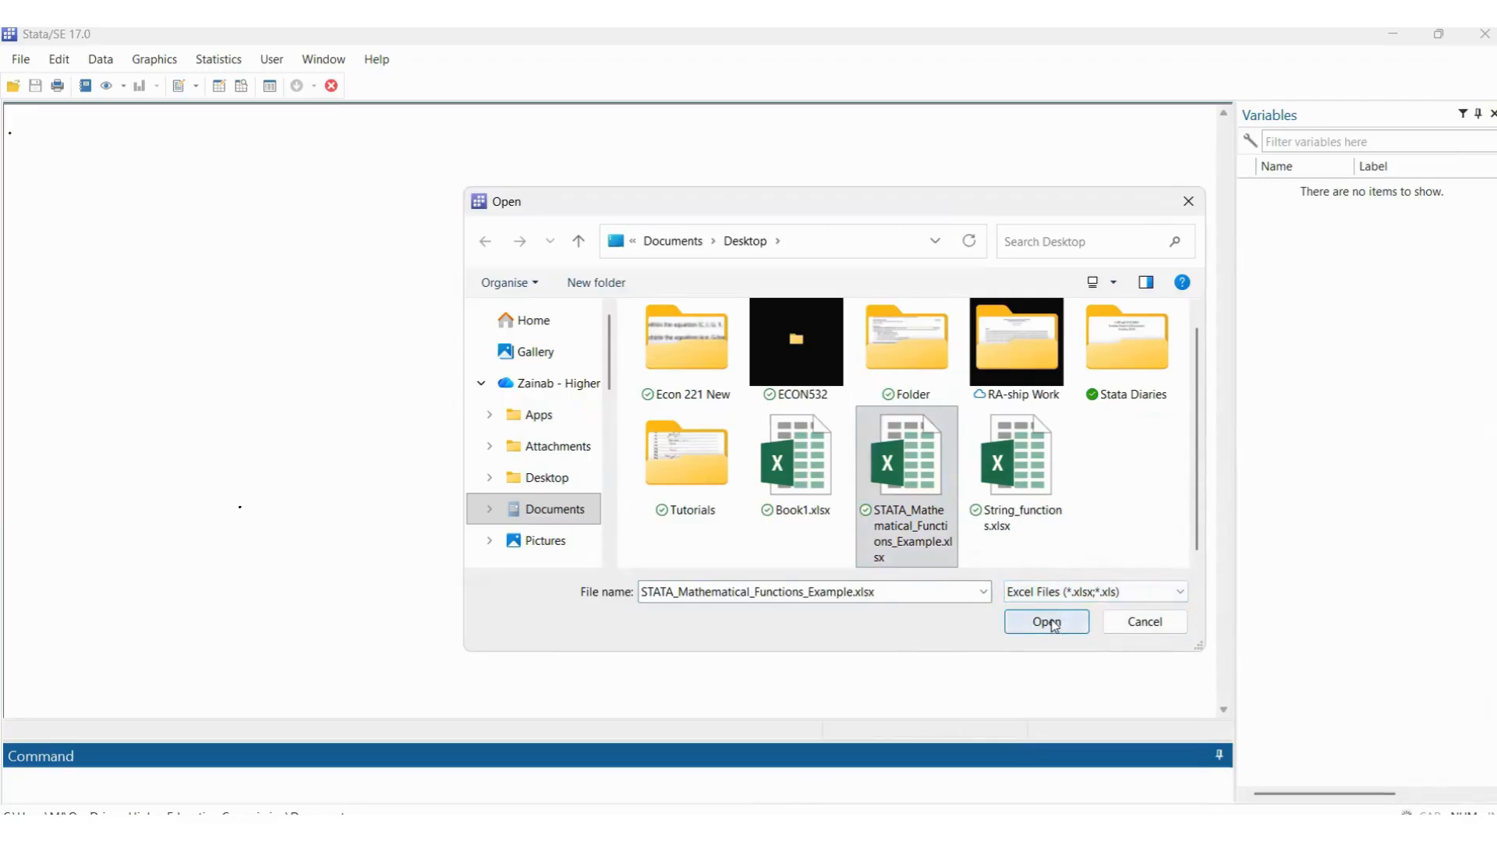
{"action": "left_click", "coordinate": [1050, 624]}
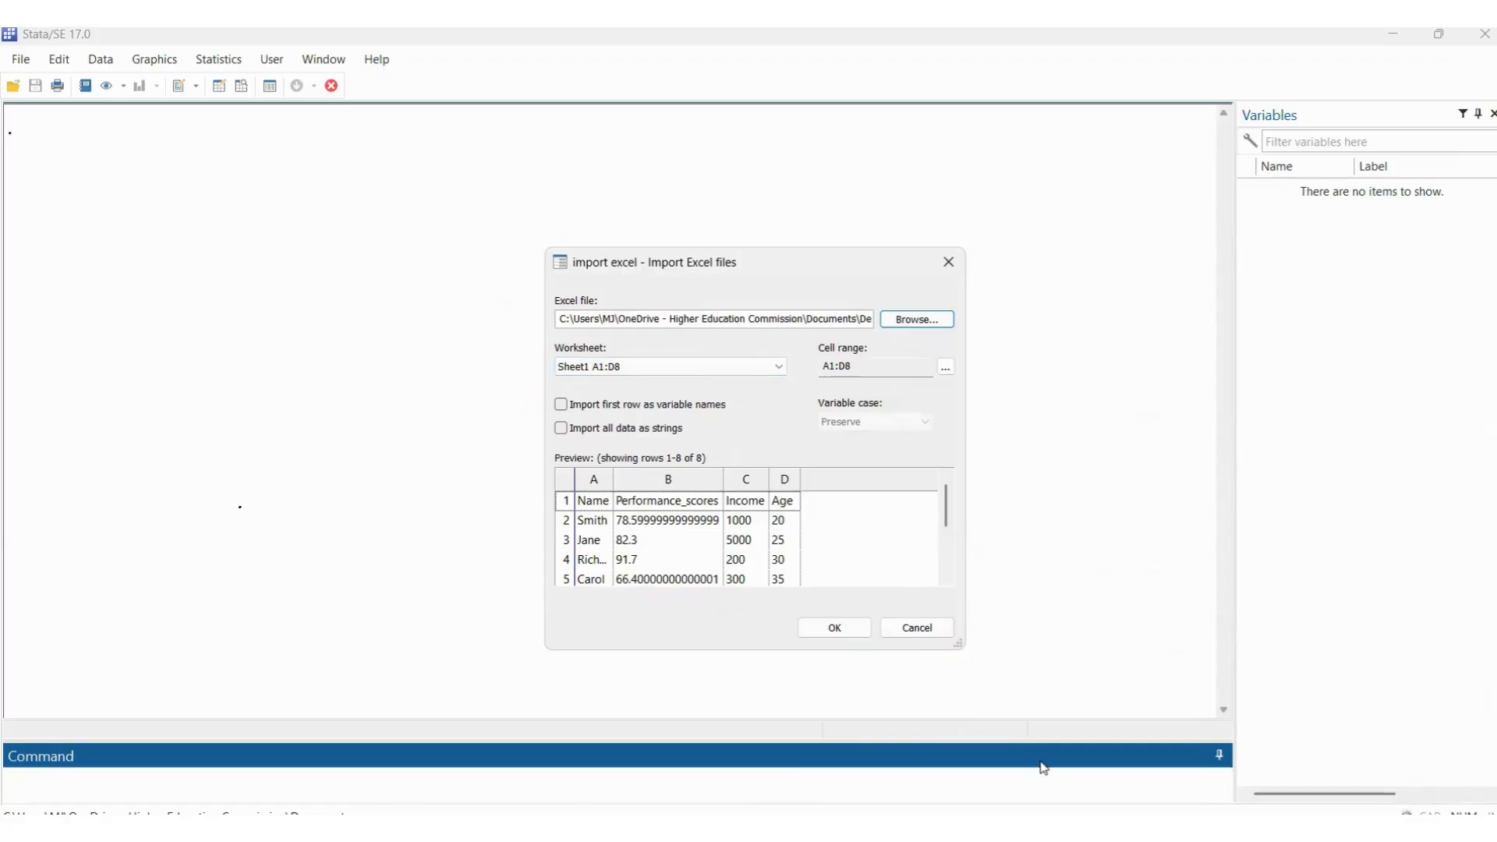
Step: Examine the available worksheets and the previewed data rows alongside the import notes in the do-file
{"action": "left_click_drag", "start_coordinate": [700, 267], "coordinate": [474, 265]}
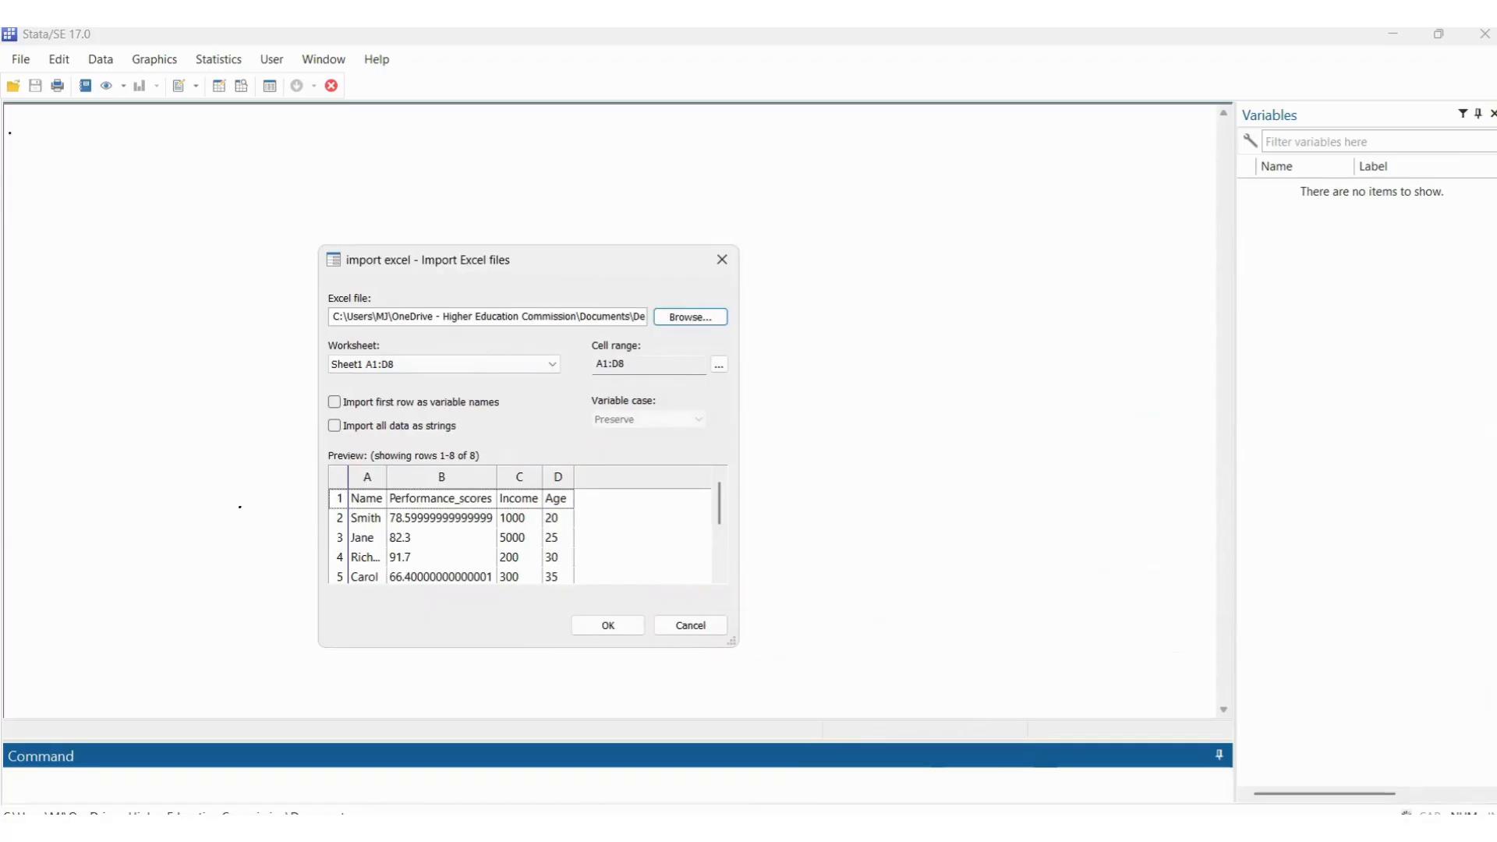
{"action": "left_click", "coordinate": [973, 637]}
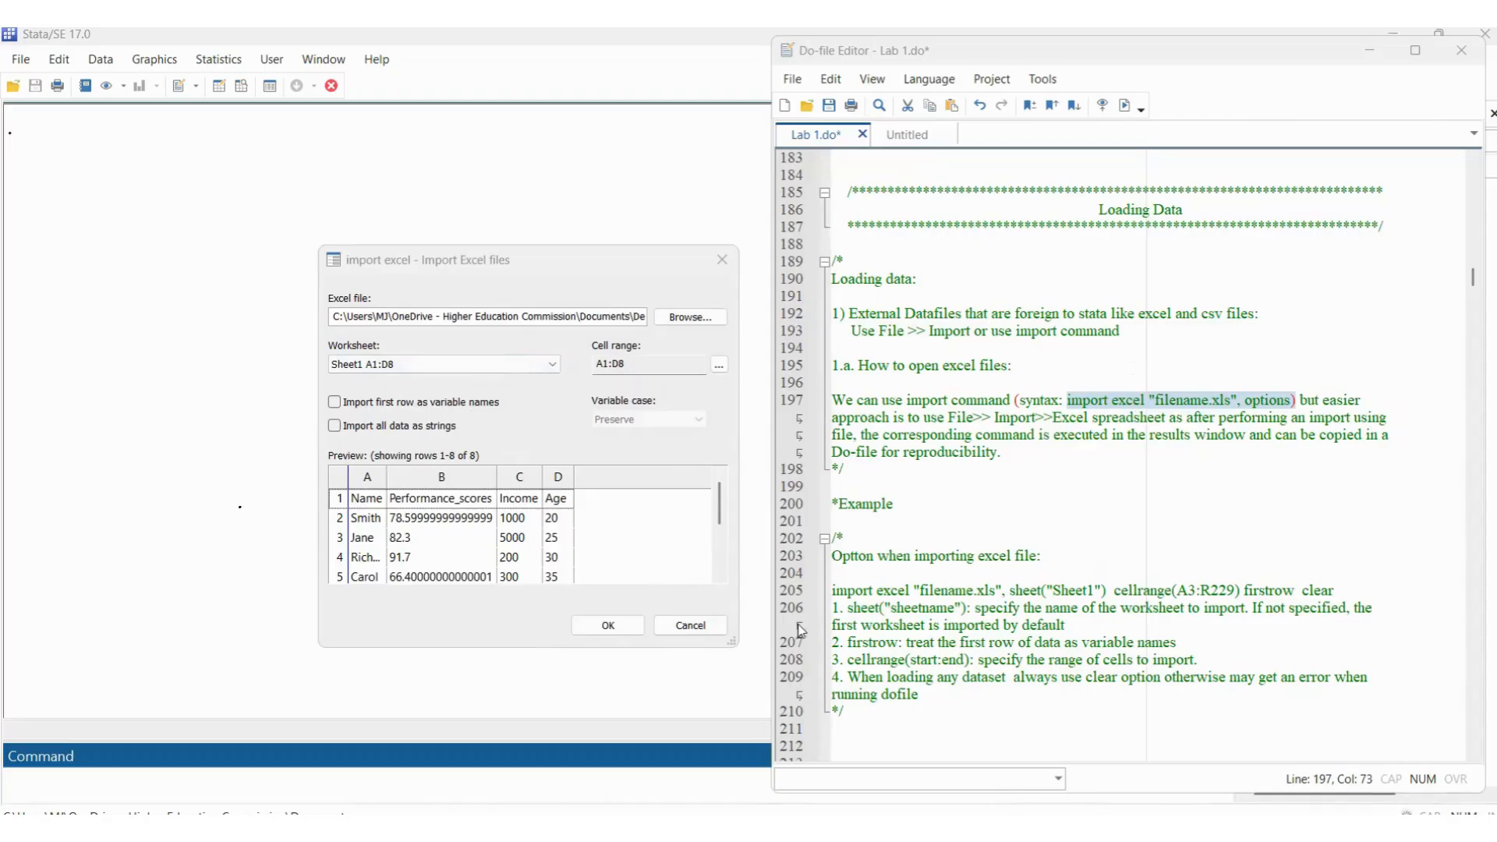
{"action": "left_click", "coordinate": [414, 368]}
{"action": "left_click", "coordinate": [414, 368]}
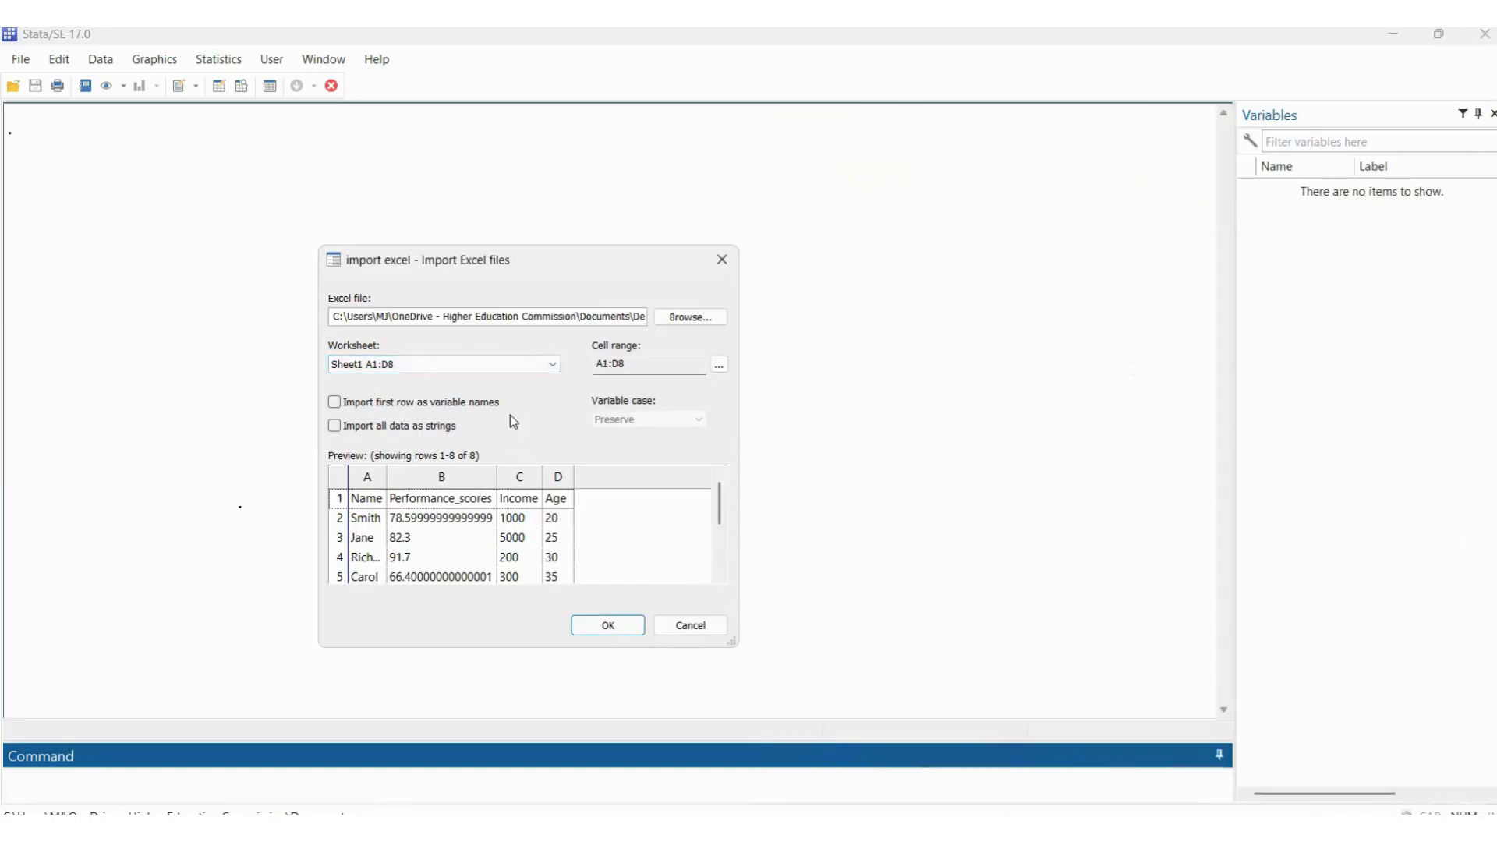
{"action": "left_click", "coordinate": [493, 368]}
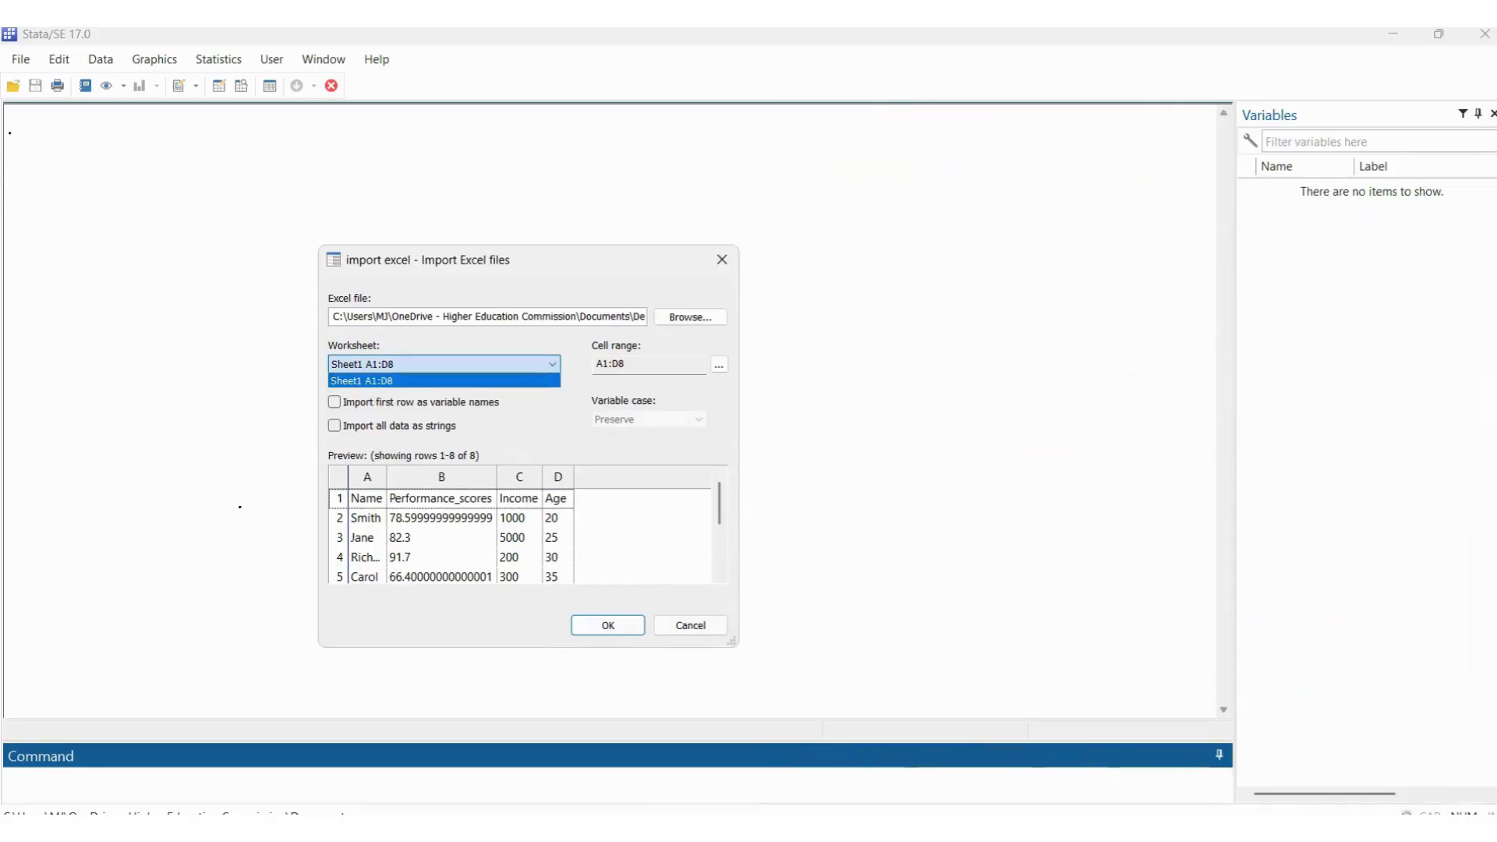
{"action": "key", "text": "alt+Tab"}
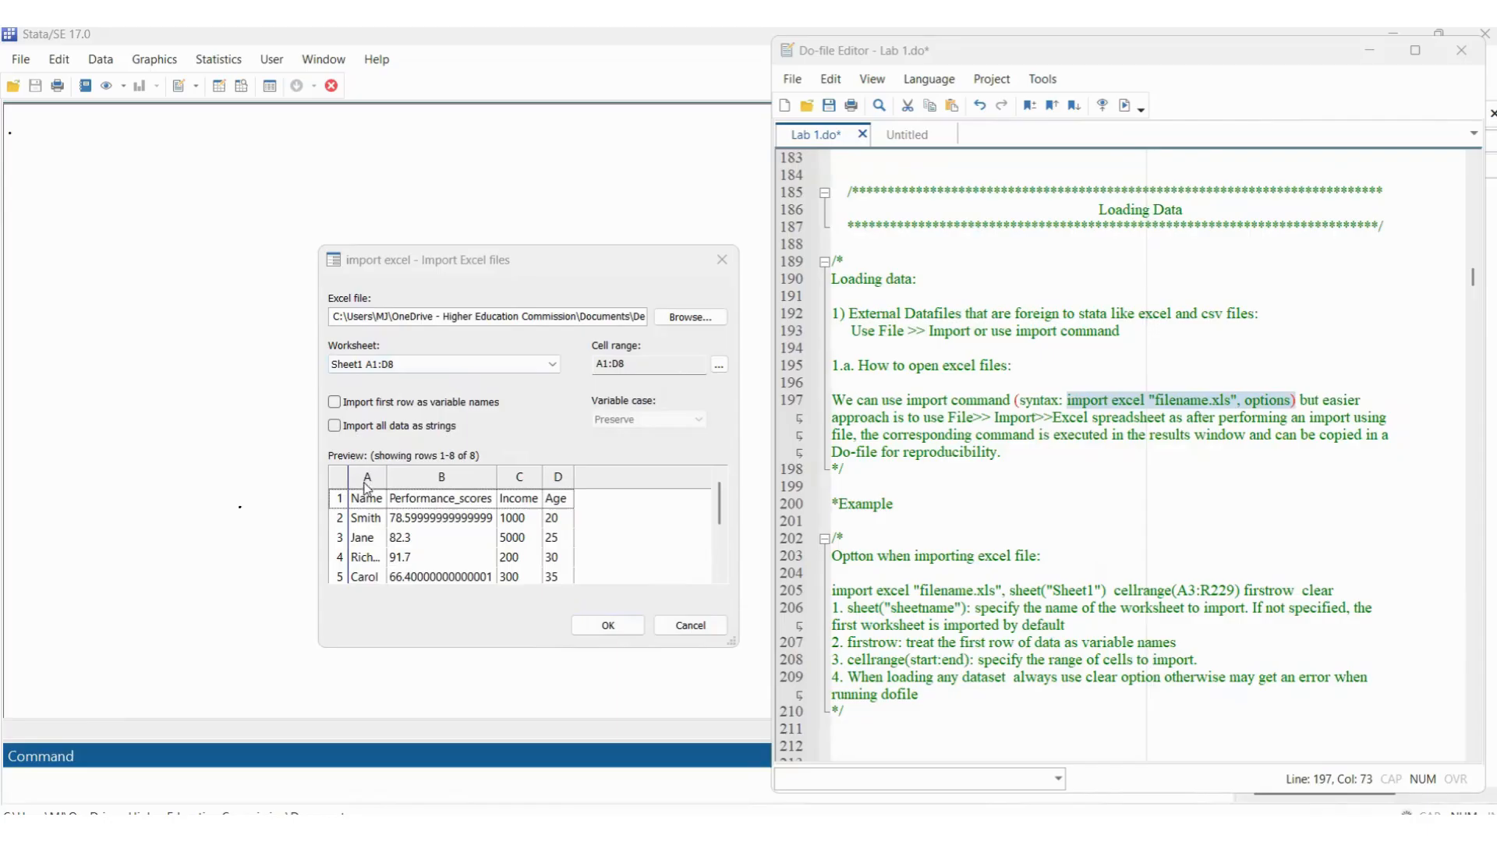
{"action": "scroll", "coordinate": [375, 525], "scroll_direction": "down", "scroll_amount": 2}
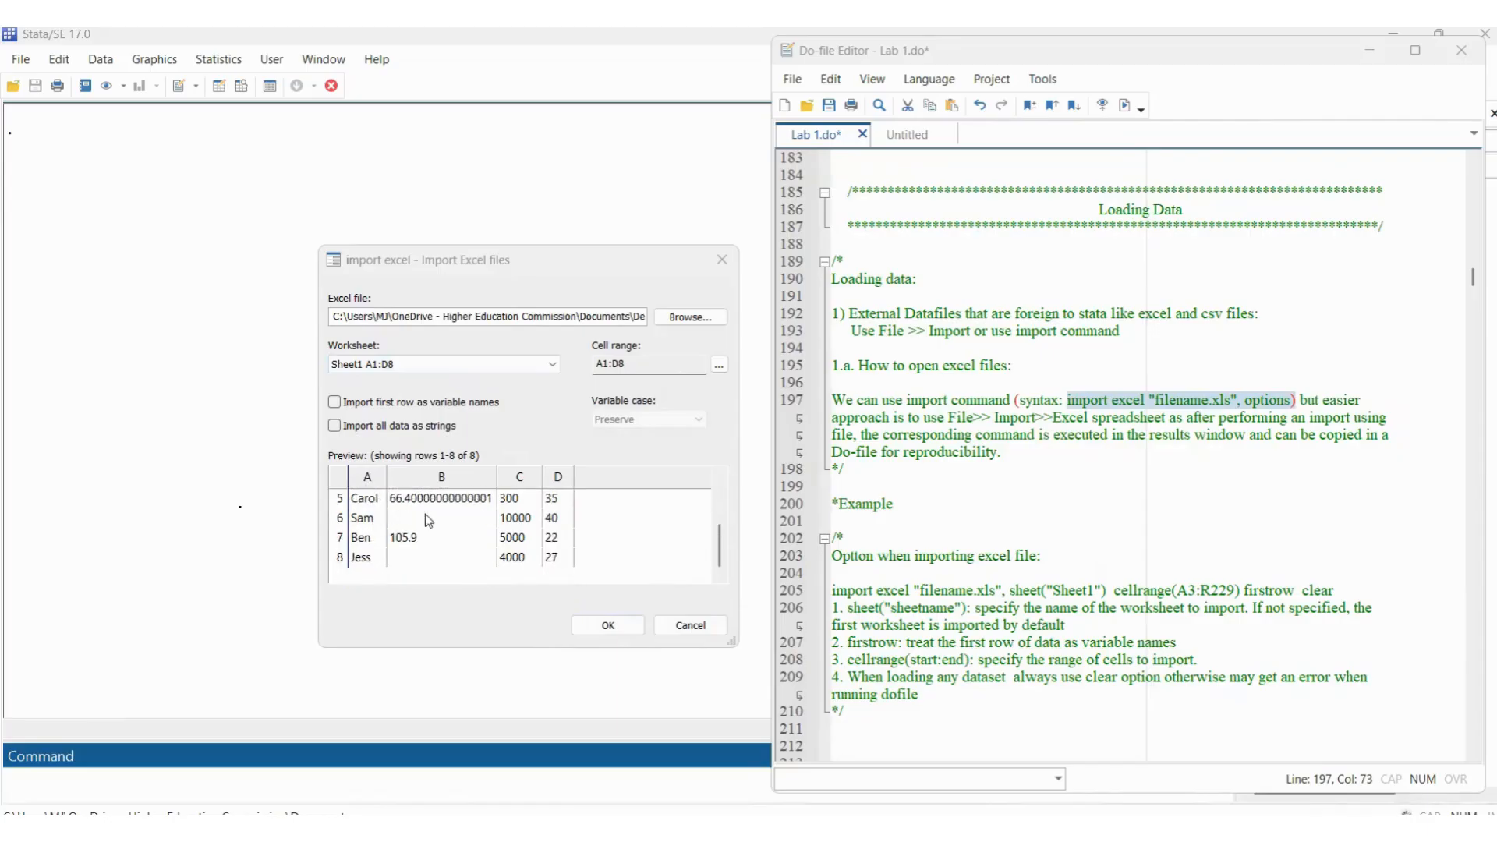
{"action": "scroll", "coordinate": [428, 520], "scroll_direction": "up", "scroll_amount": 2}
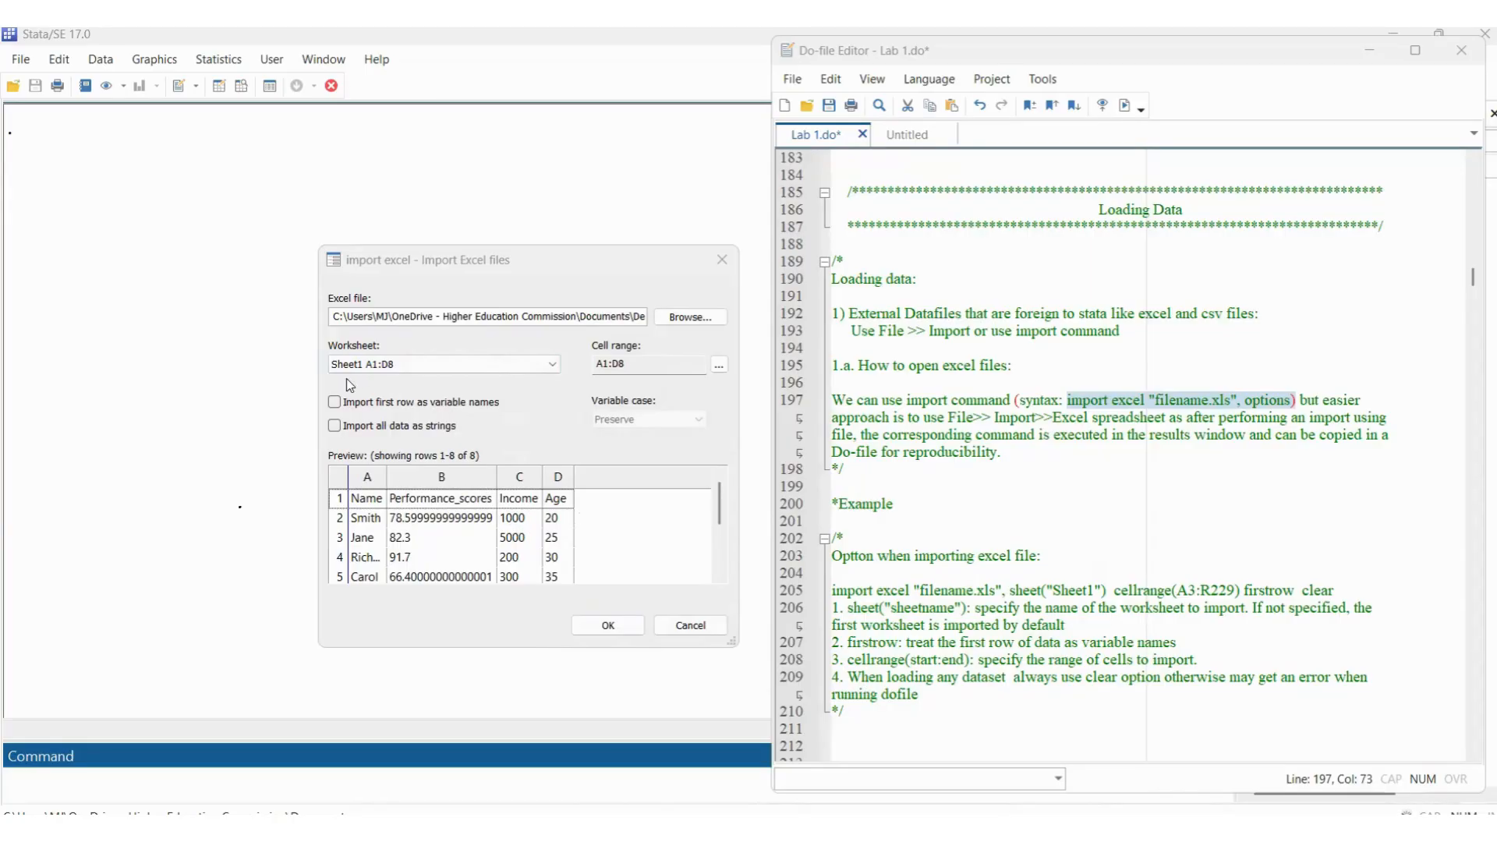
Step: Set the first row to be imported as variable names and import Sheet1
{"action": "left_click", "coordinate": [339, 407]}
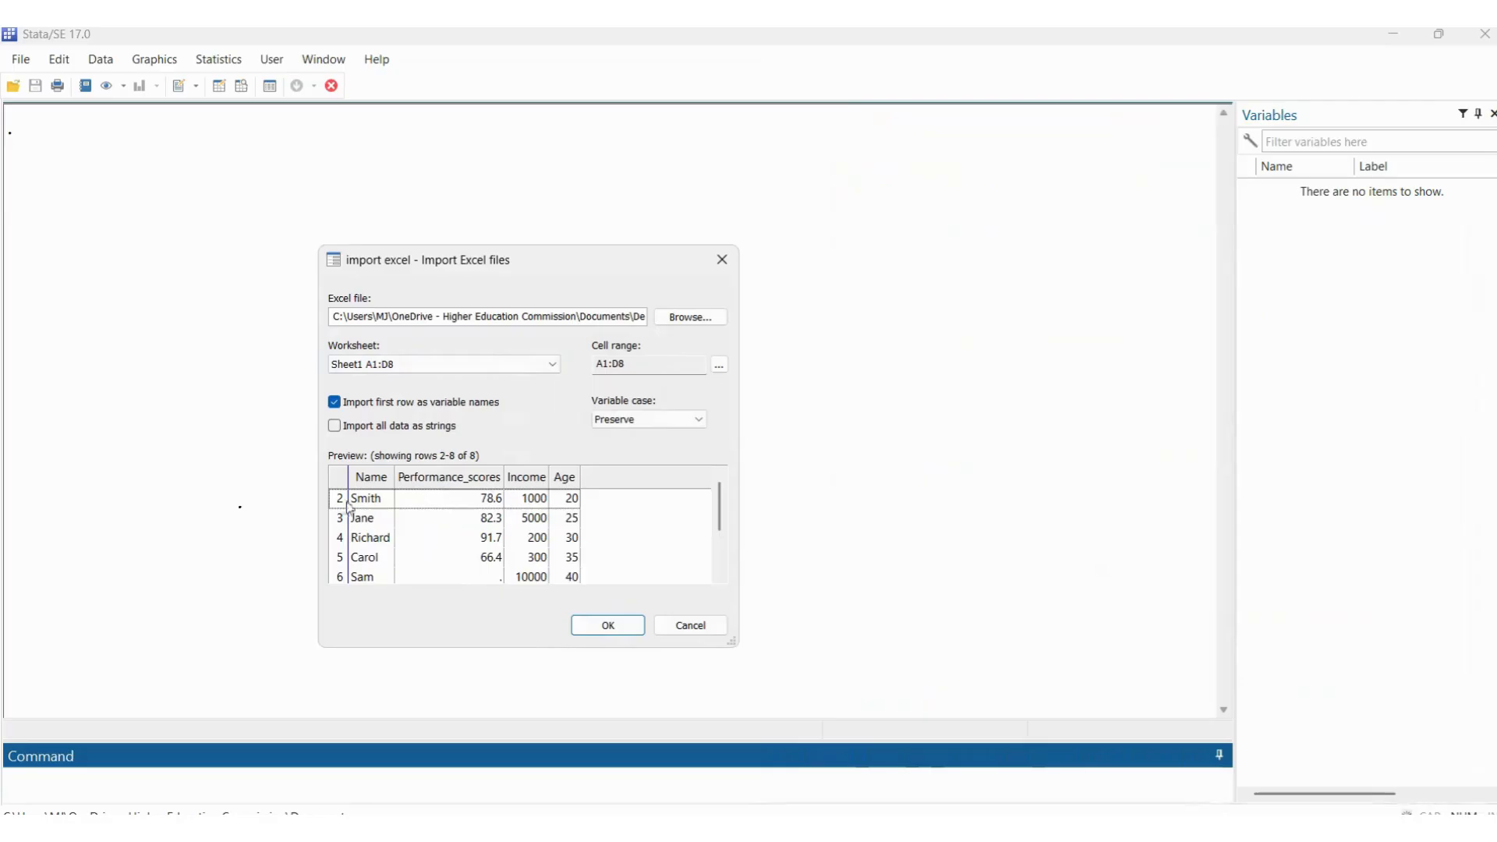
{"action": "key", "text": "alt+Tab"}
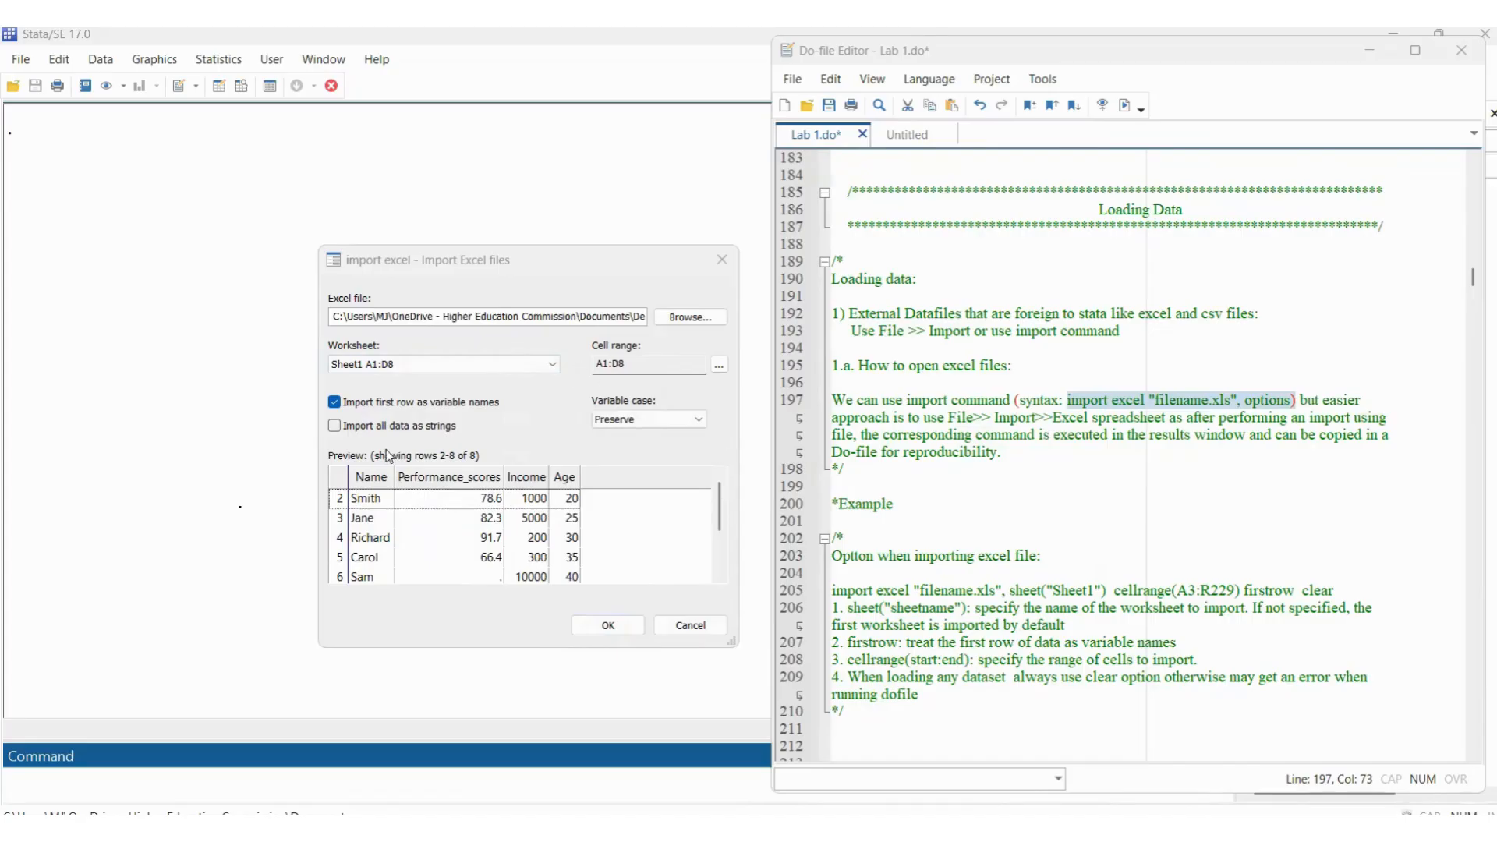
{"action": "left_click", "coordinate": [335, 402]}
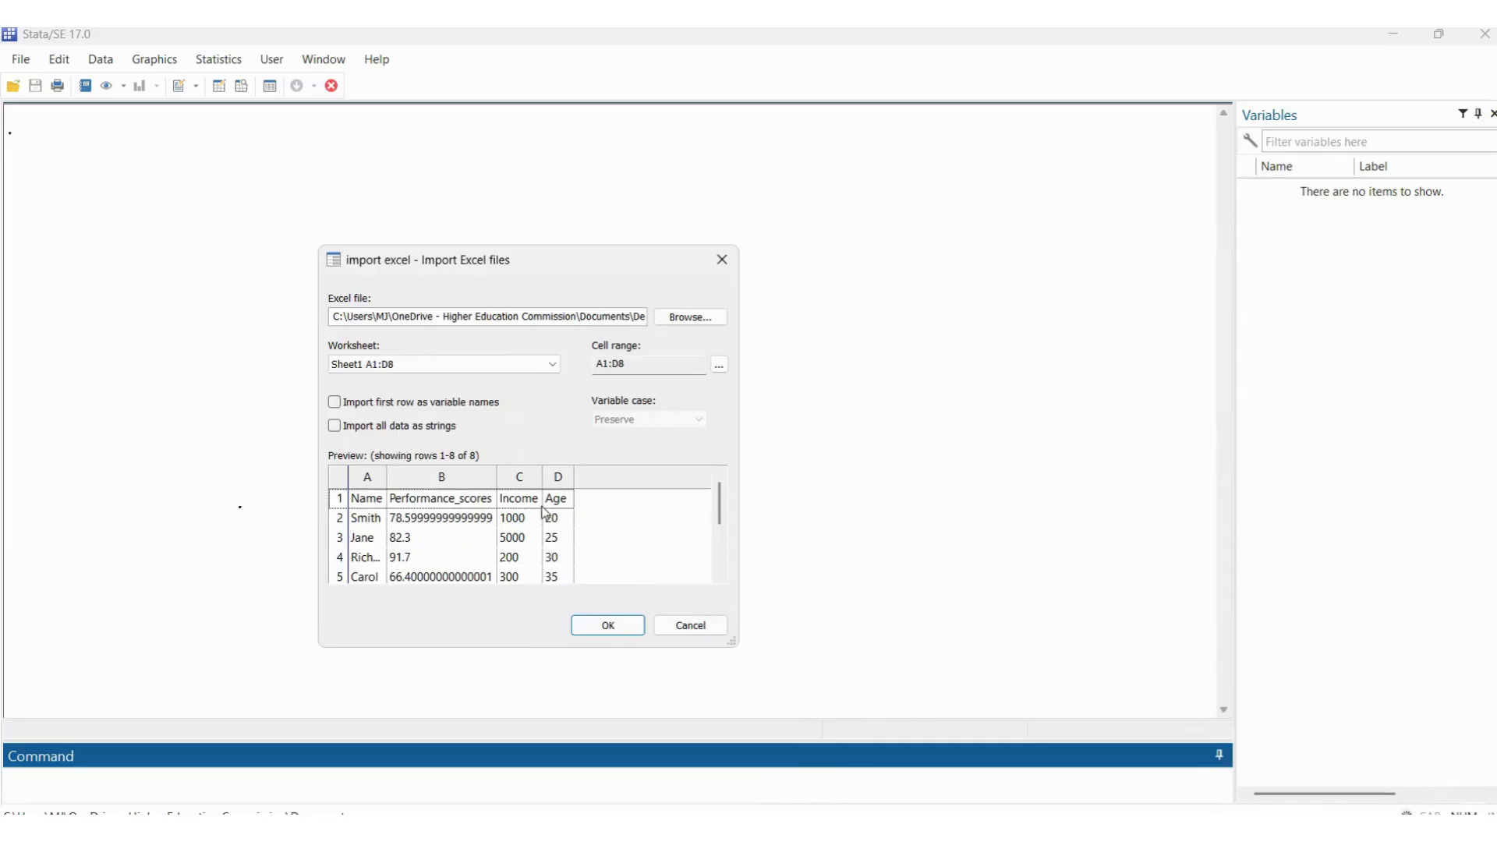
{"action": "left_click", "coordinate": [334, 402]}
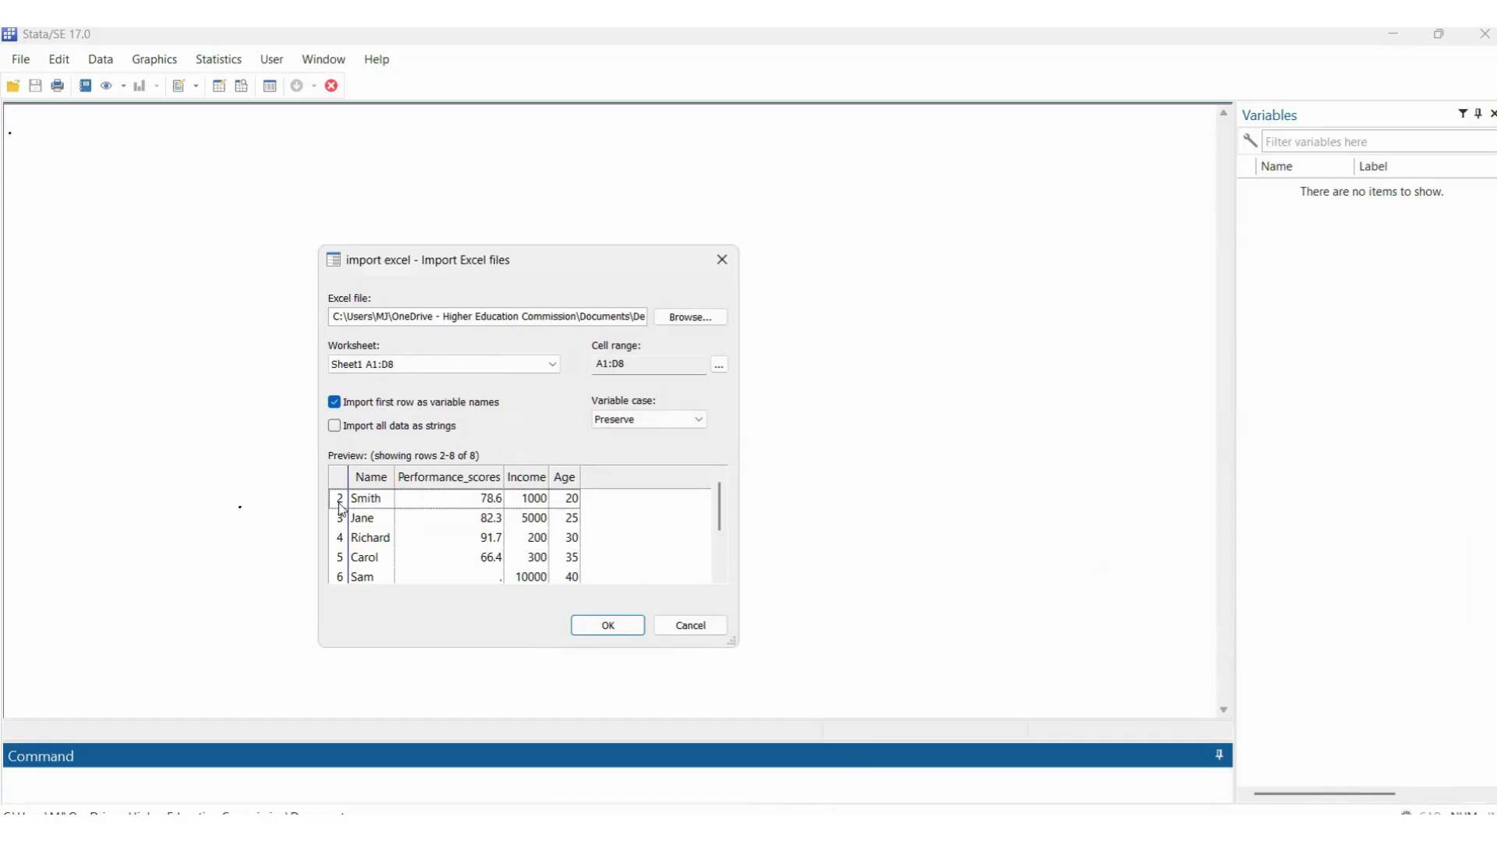
{"action": "left_click", "coordinate": [334, 403]}
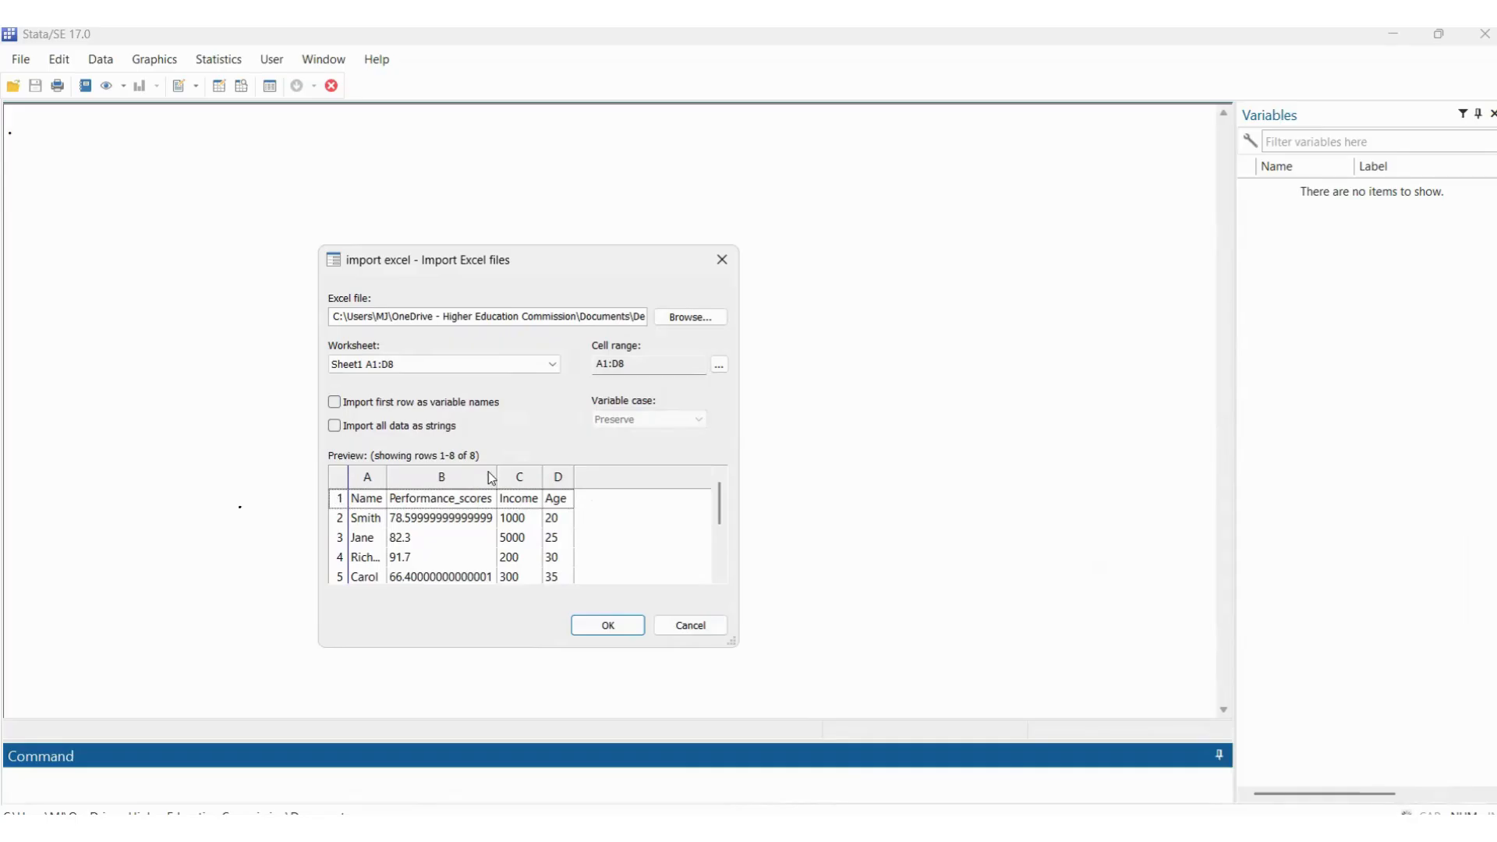
{"action": "left_click", "coordinate": [334, 402]}
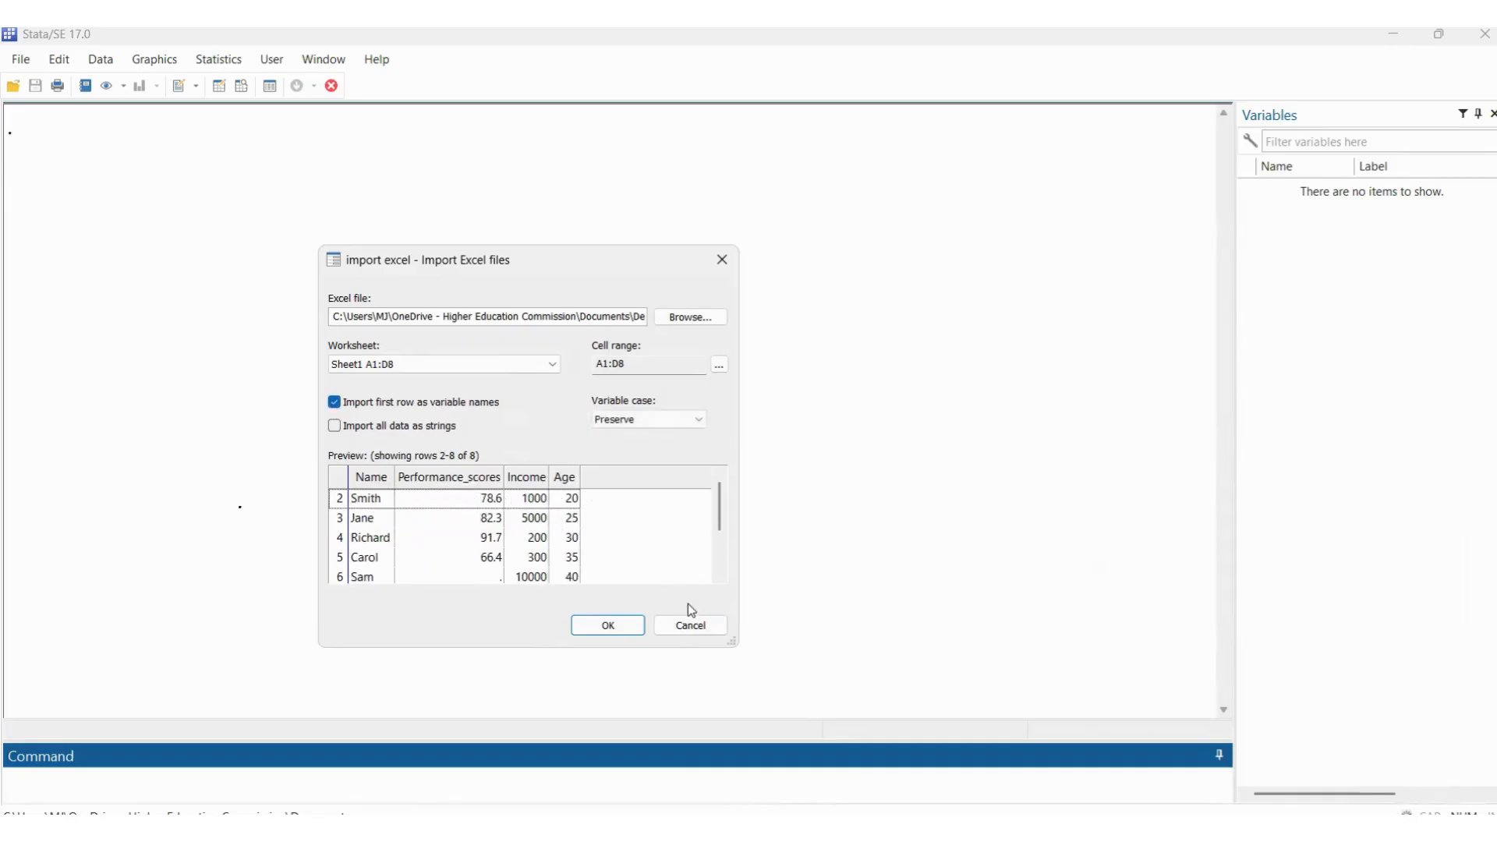
{"action": "left_click", "coordinate": [593, 628]}
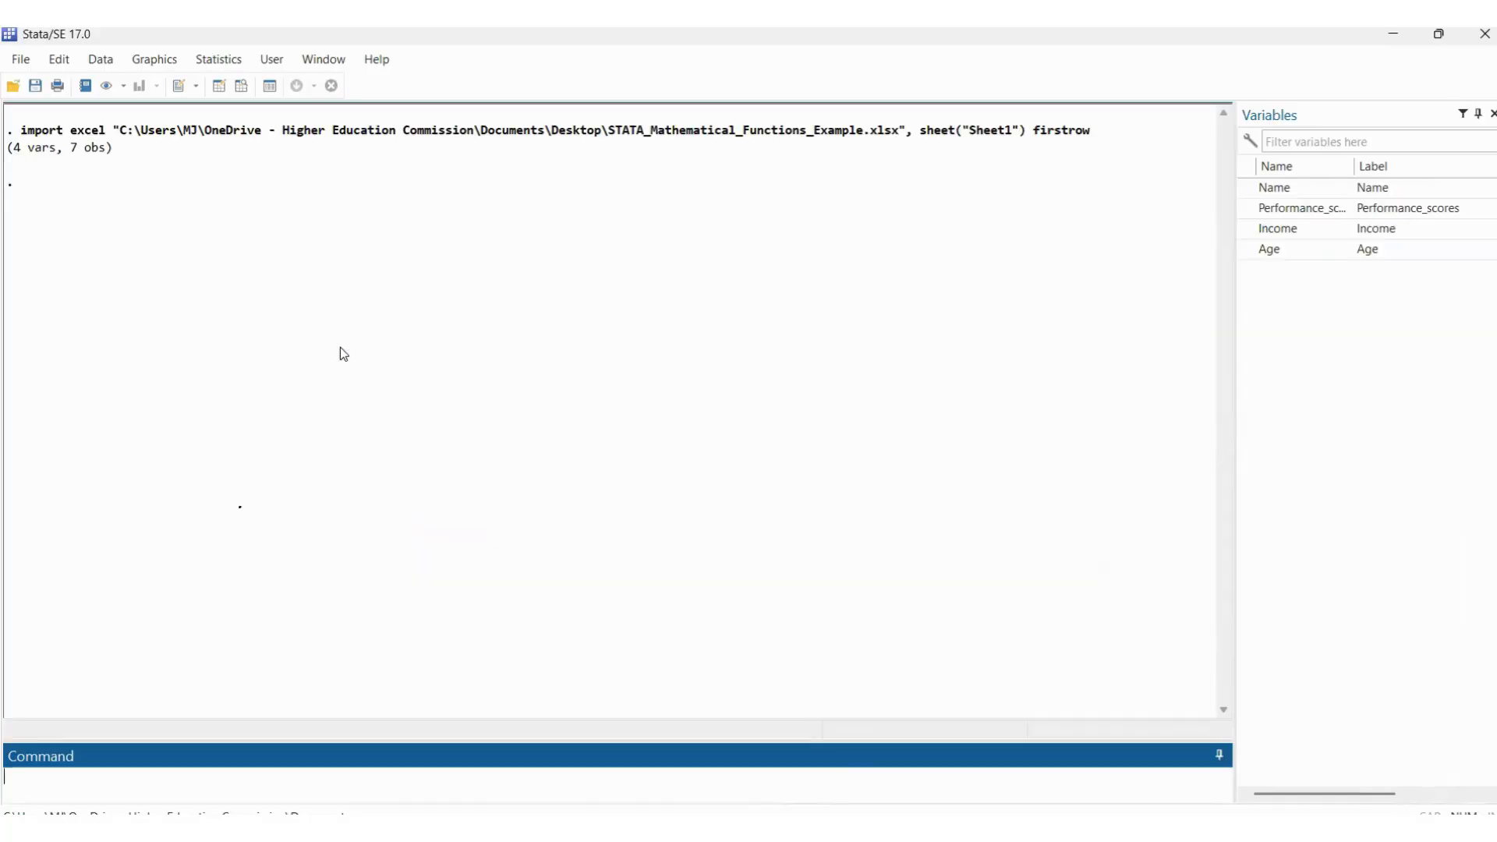
Step: Copy the full executed import excel command from the results, without the output line below it
{"action": "left_click", "coordinate": [48, 177]}
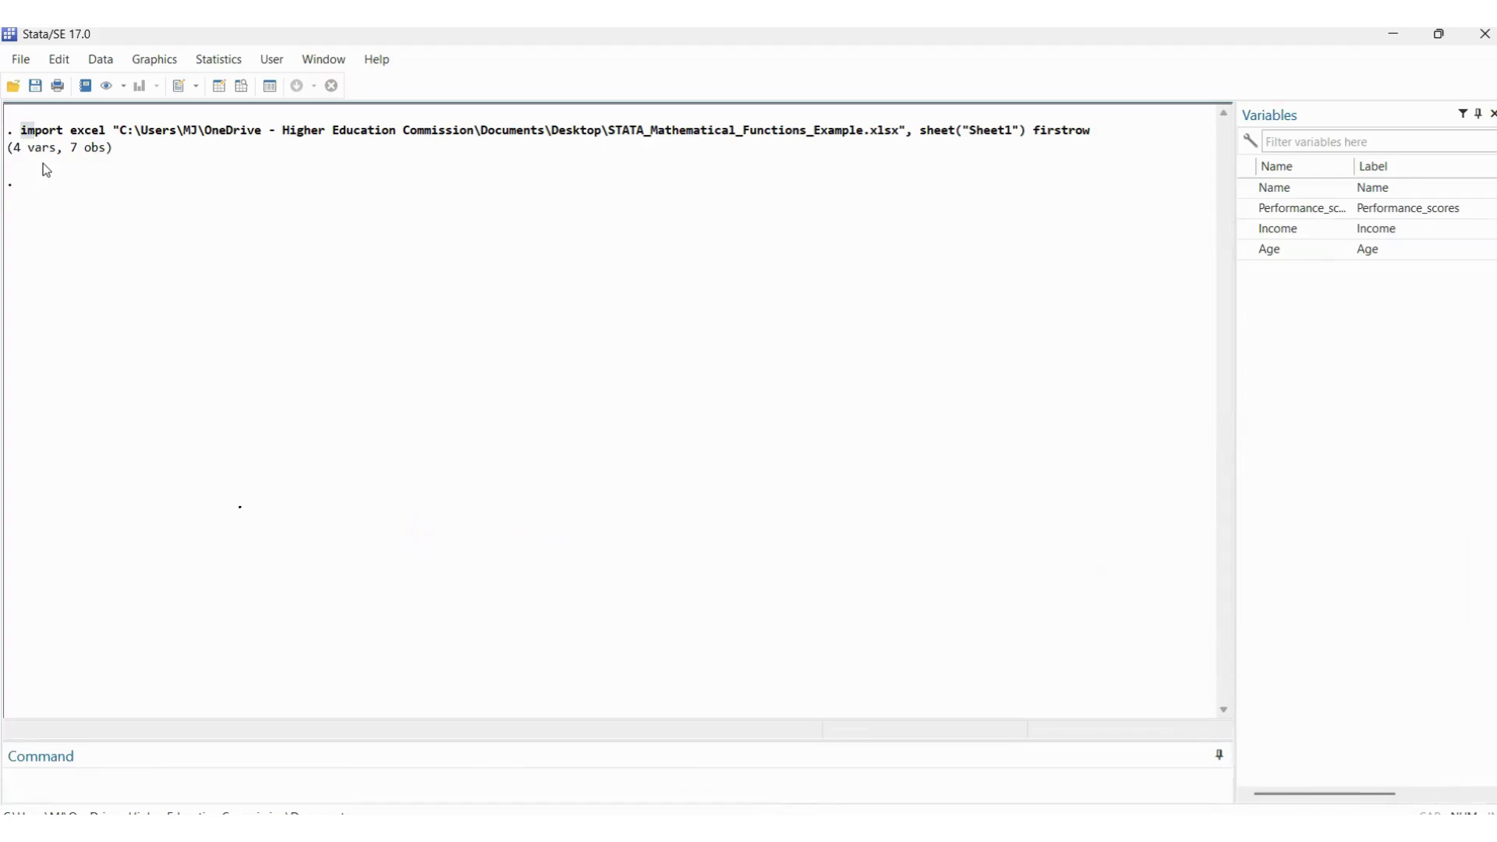
{"action": "left_click_drag", "start_coordinate": [22, 131], "coordinate": [956, 152]}
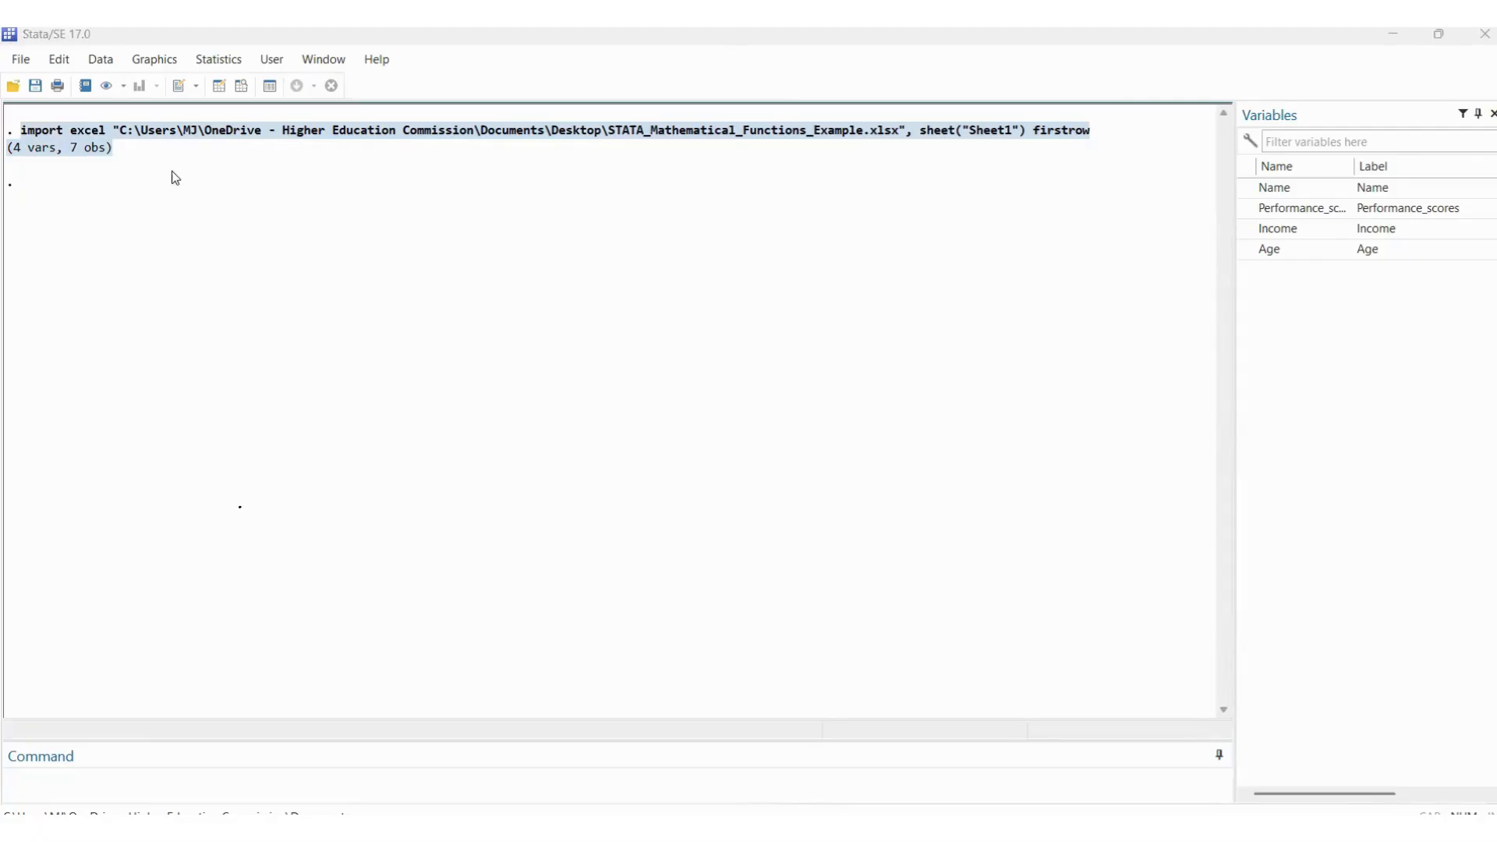
{"action": "left_click", "coordinate": [138, 151]}
{"action": "left_click_drag", "start_coordinate": [21, 130], "coordinate": [1171, 138]}
{"action": "key", "text": "ctrl+c"}
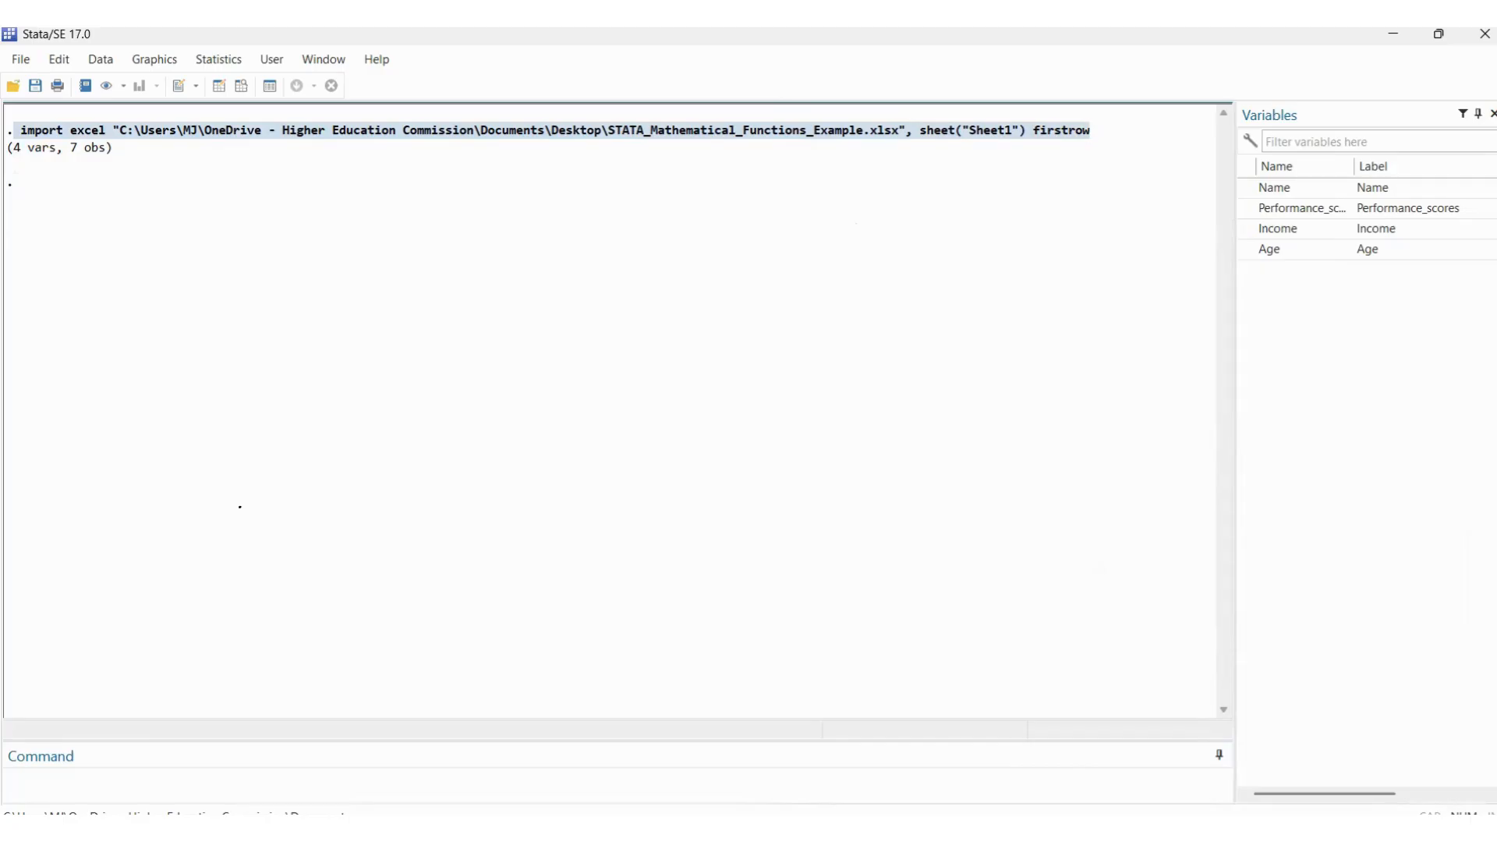
Step: Paste the copied import excel command into Lab 1.do on the line below the *Example comment
{"action": "key", "text": "alt+Tab"}
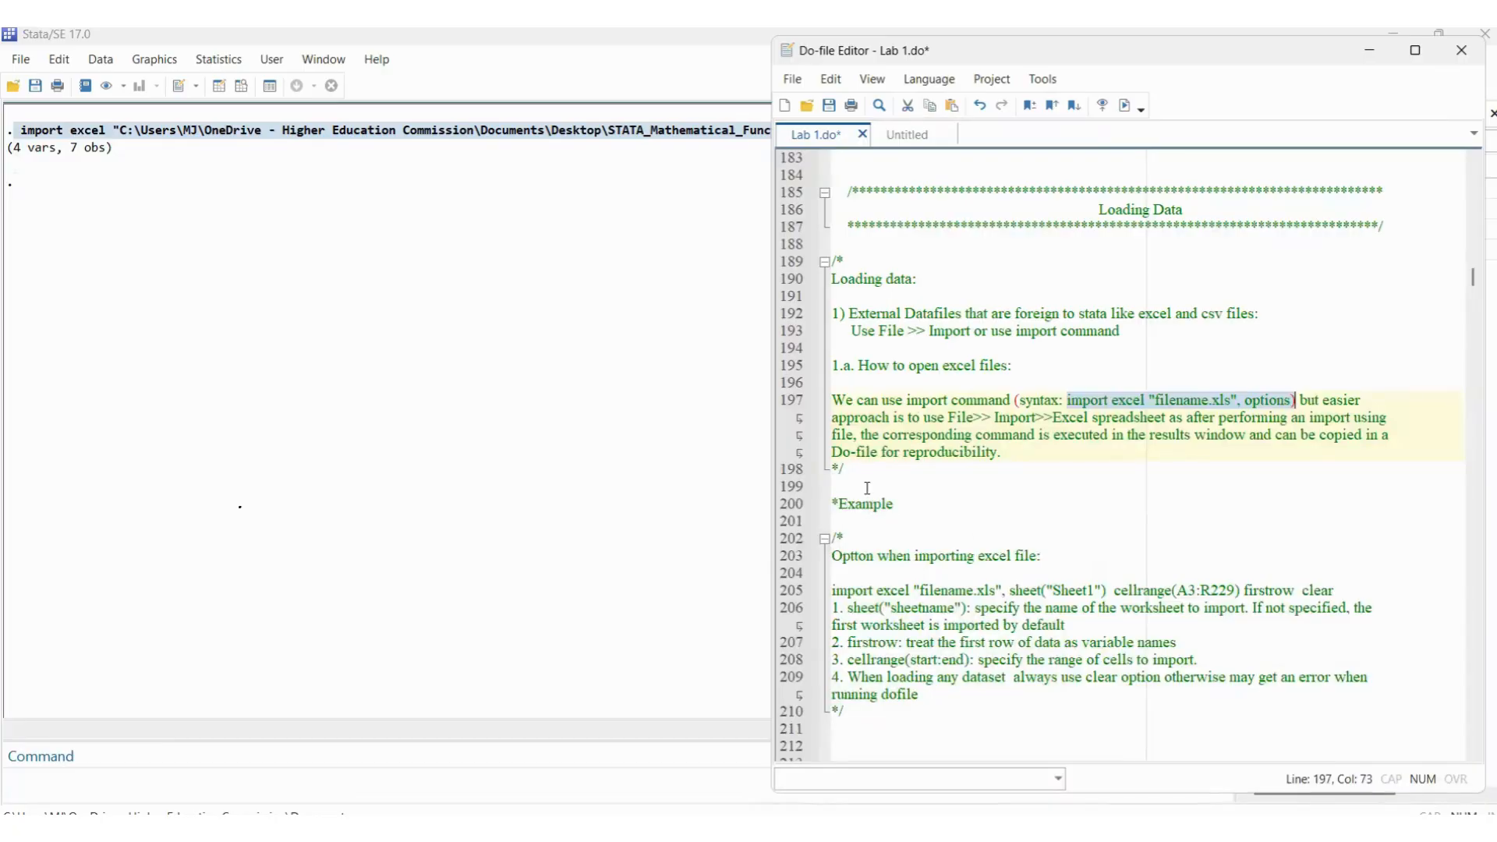
{"action": "left_click", "coordinate": [840, 515]}
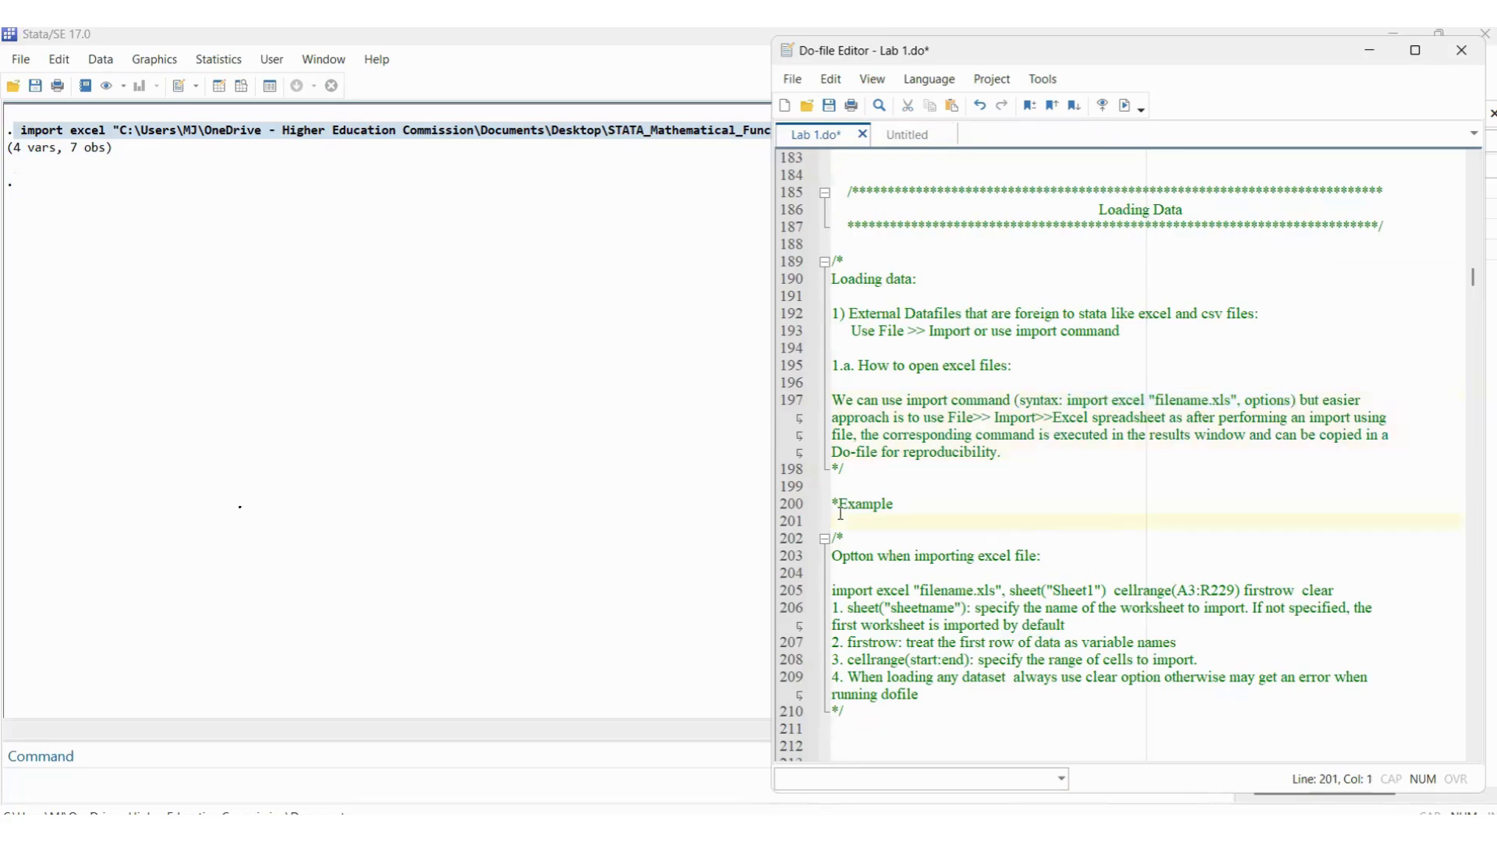
{"action": "key", "text": "ctrl+v"}
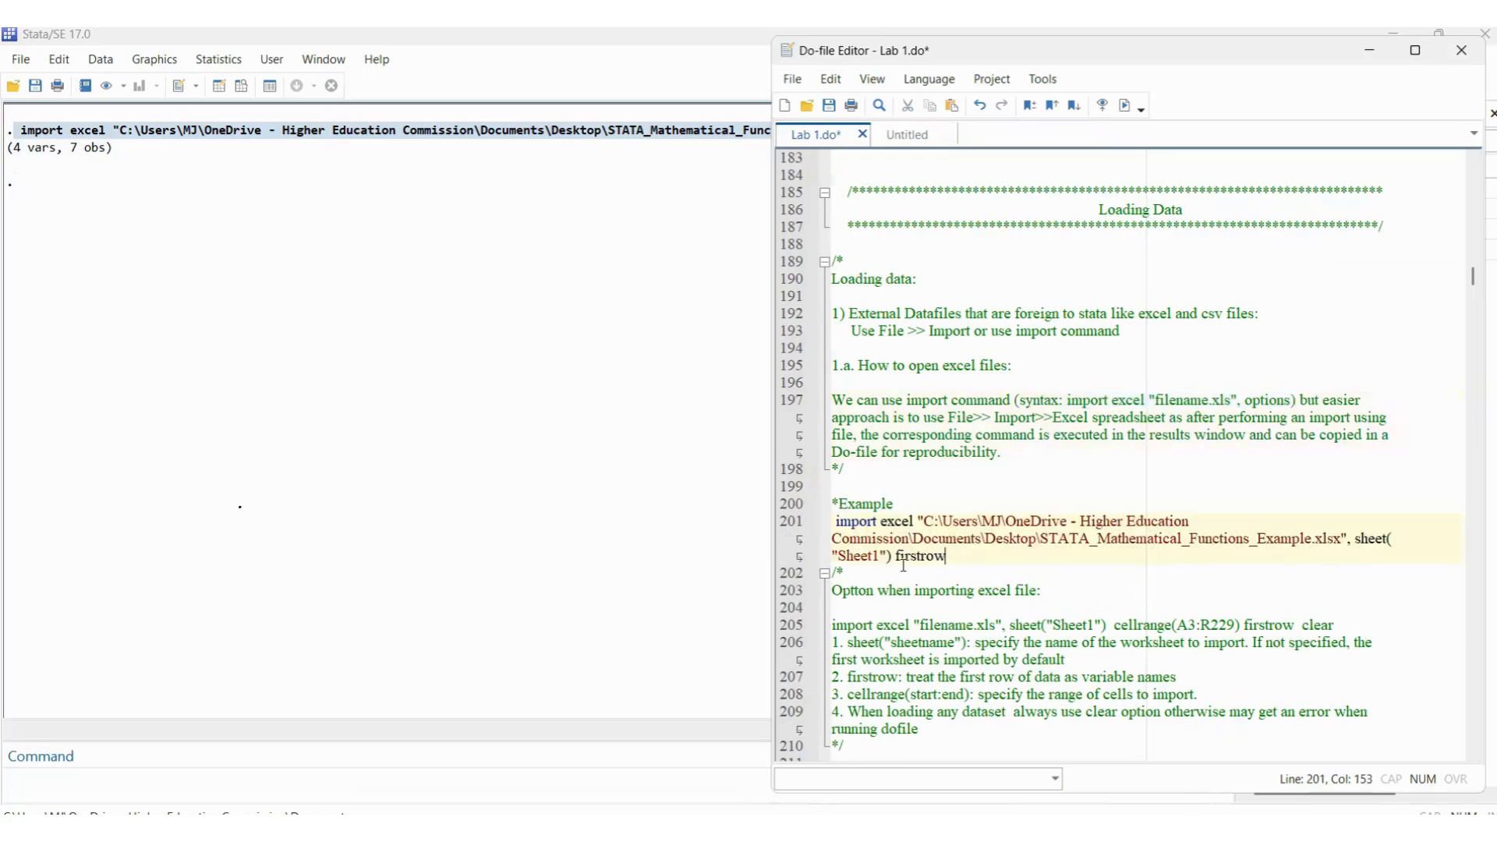
{"action": "left_click", "coordinate": [833, 538]}
{"action": "key", "text": "ctrl+minus"}
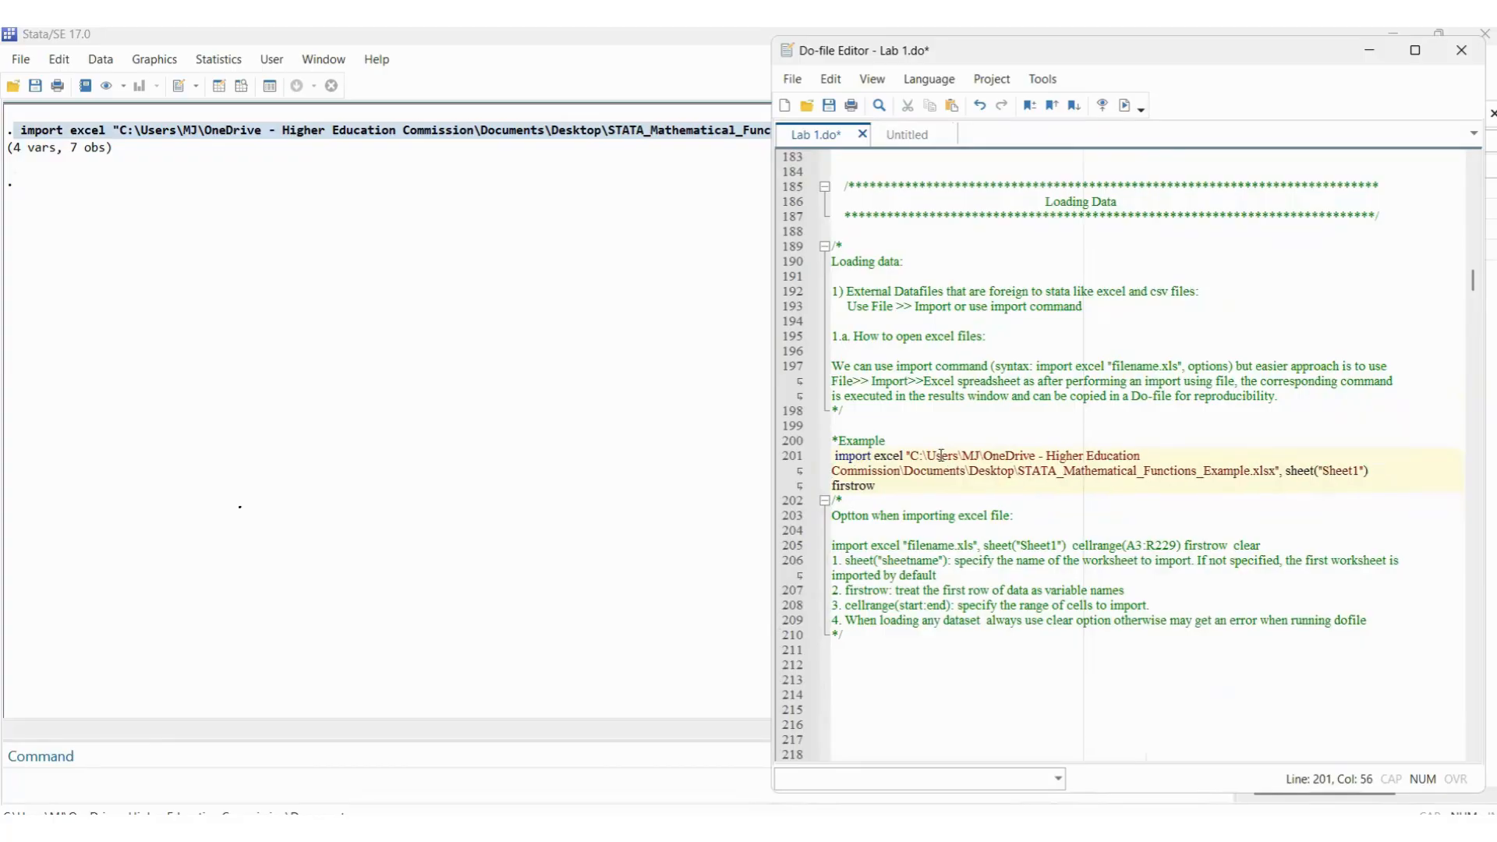
Step: Widen the Do-file Editor window over the results area and select the pasted import excel command
{"action": "left_click", "coordinate": [949, 485]}
{"action": "left_click_drag", "start_coordinate": [768, 501], "coordinate": [558, 500]}
{"action": "left_click", "coordinate": [782, 481]}
{"action": "left_click_drag", "start_coordinate": [779, 472], "coordinate": [618, 459]}
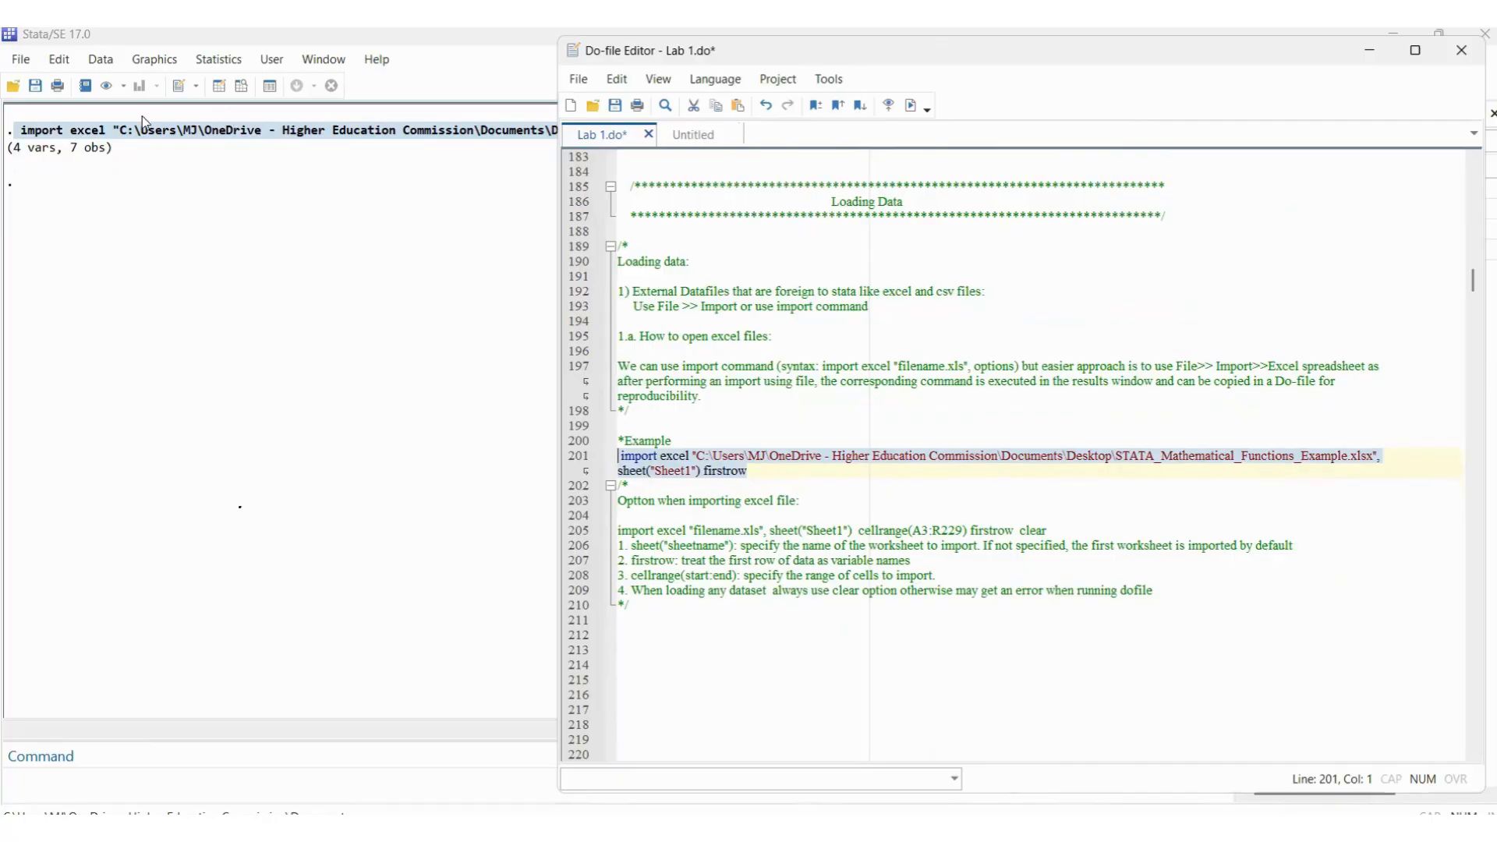
Step: Add the clear option after firstrow at the end of the pasted import excel command
{"action": "left_click", "coordinate": [849, 530]}
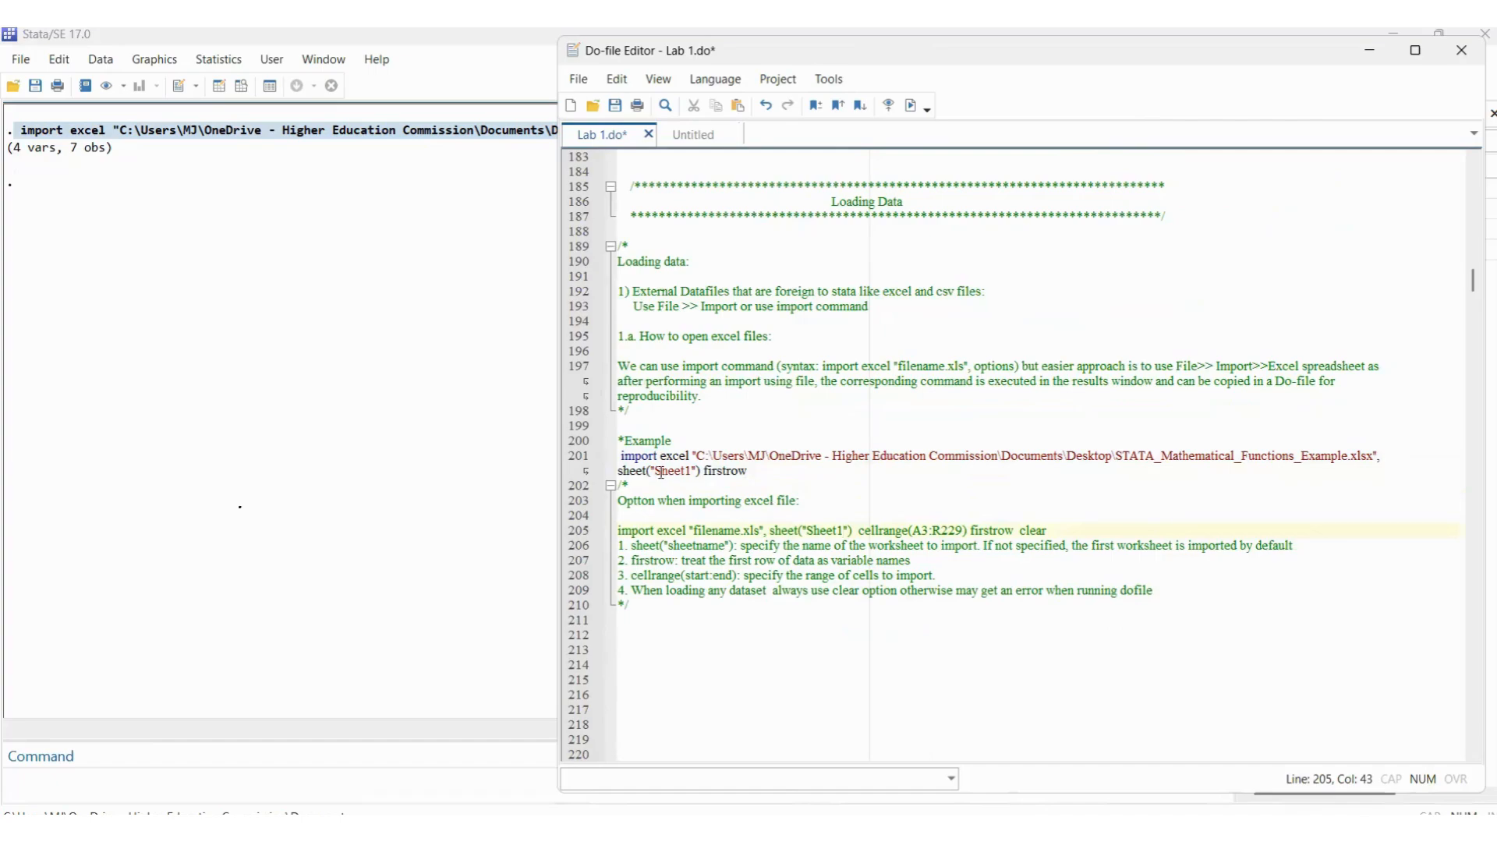
{"action": "left_click_drag", "start_coordinate": [700, 456], "coordinate": [1363, 468]}
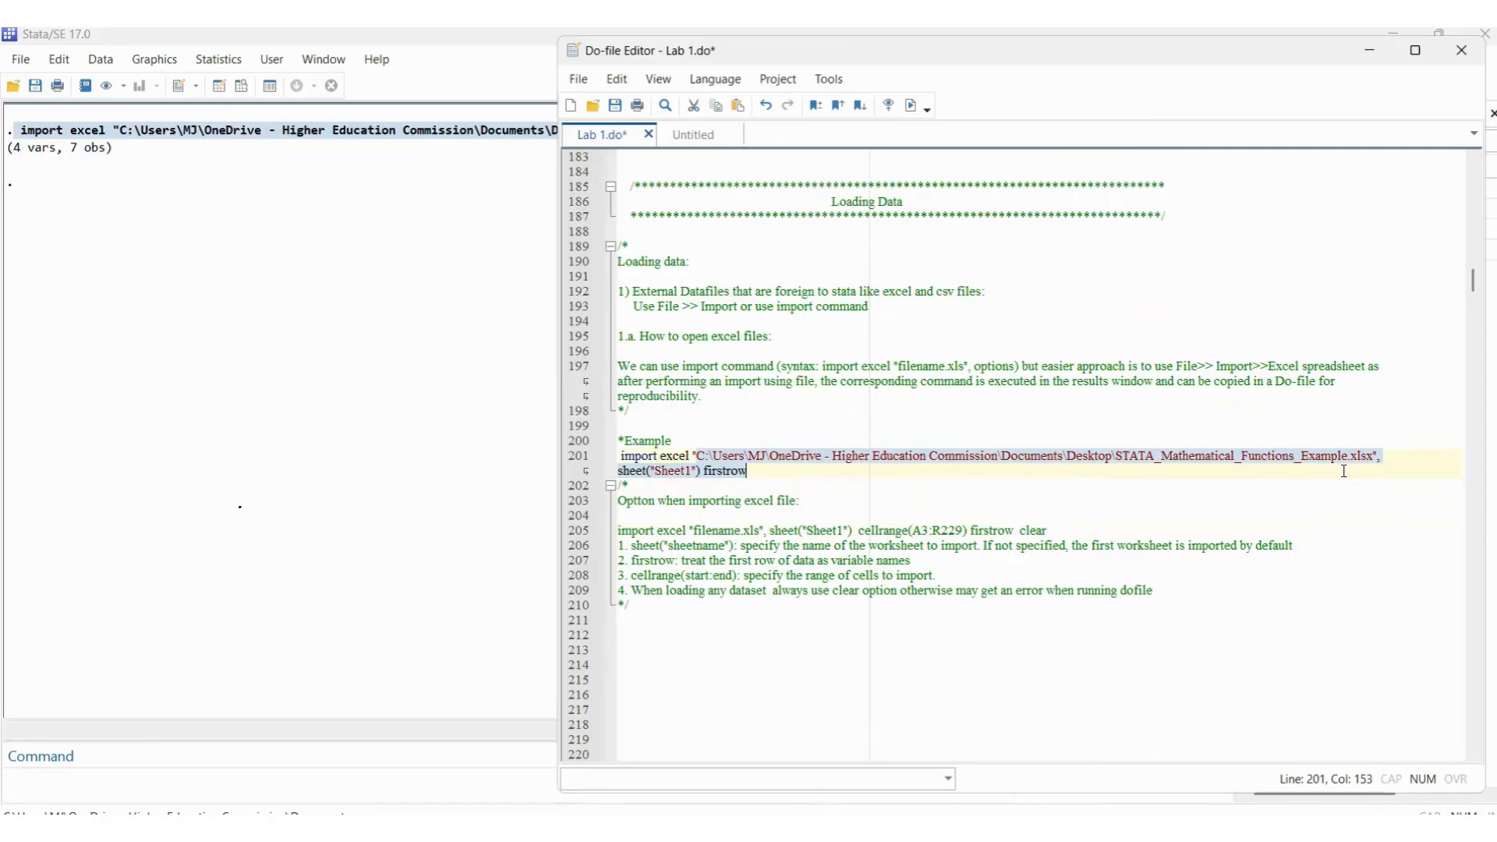
{"action": "left_click", "coordinate": [1345, 470]}
{"action": "left_click_drag", "start_coordinate": [746, 456], "coordinate": [704, 472]}
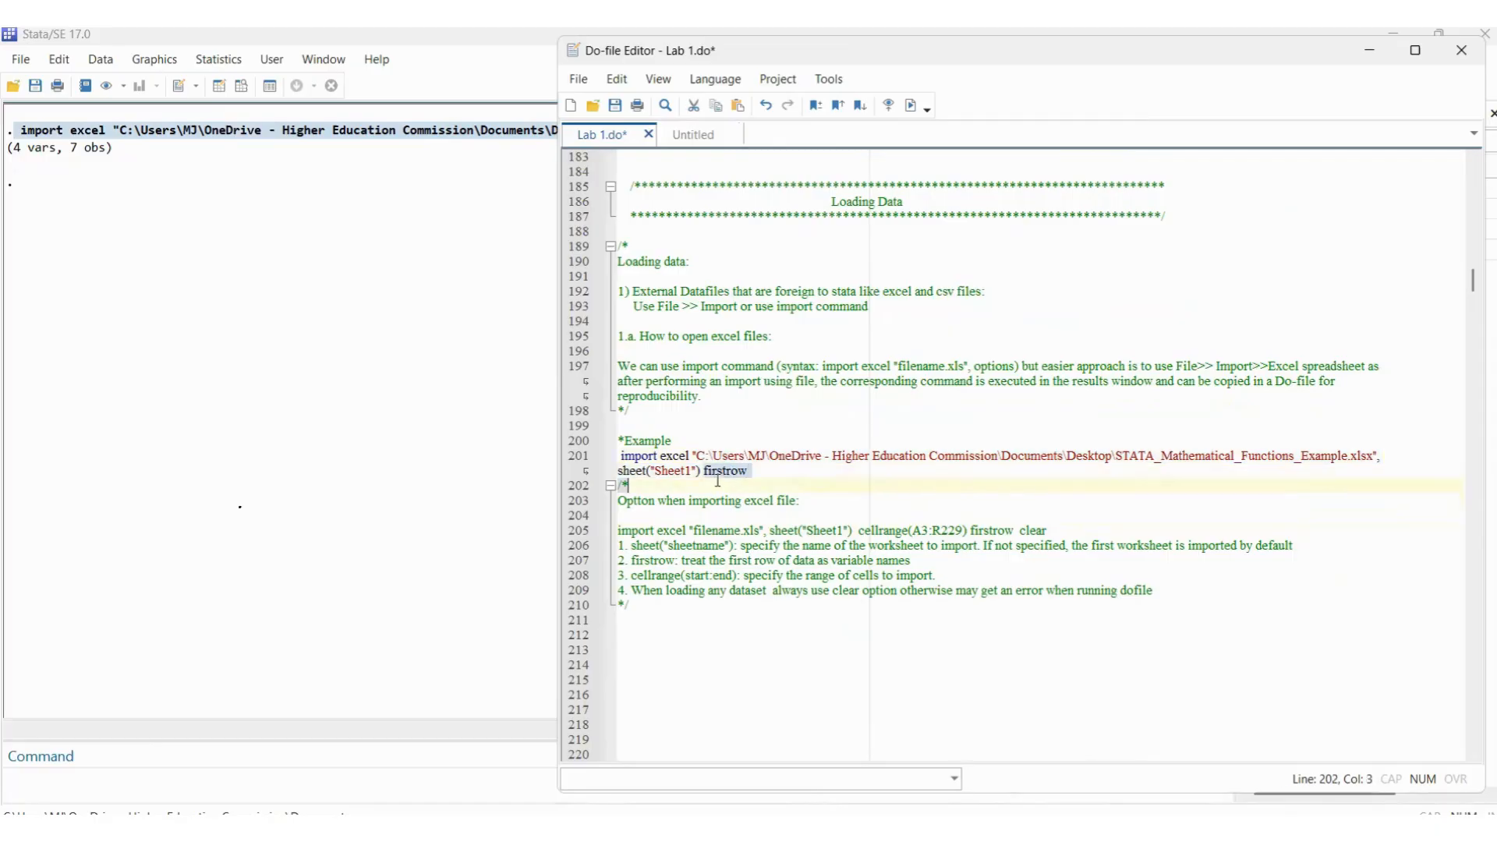
{"action": "left_click", "coordinate": [742, 472]}
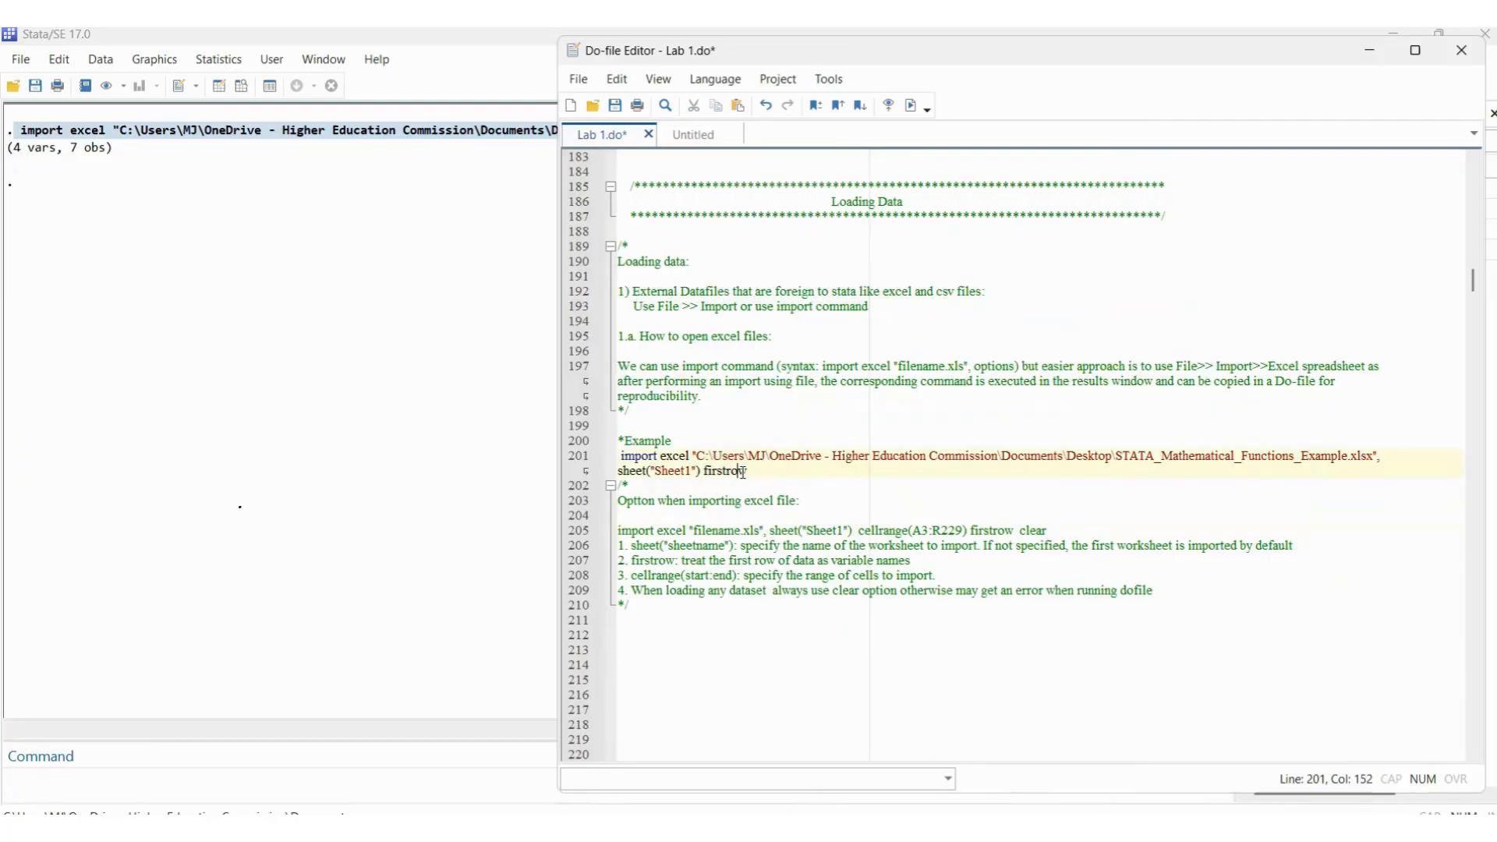
{"action": "left_click", "coordinate": [775, 473]}
{"action": "type", "text": "clear"}
{"action": "left_click_drag", "start_coordinate": [777, 473], "coordinate": [618, 458]}
{"action": "left_click", "coordinate": [839, 500]}
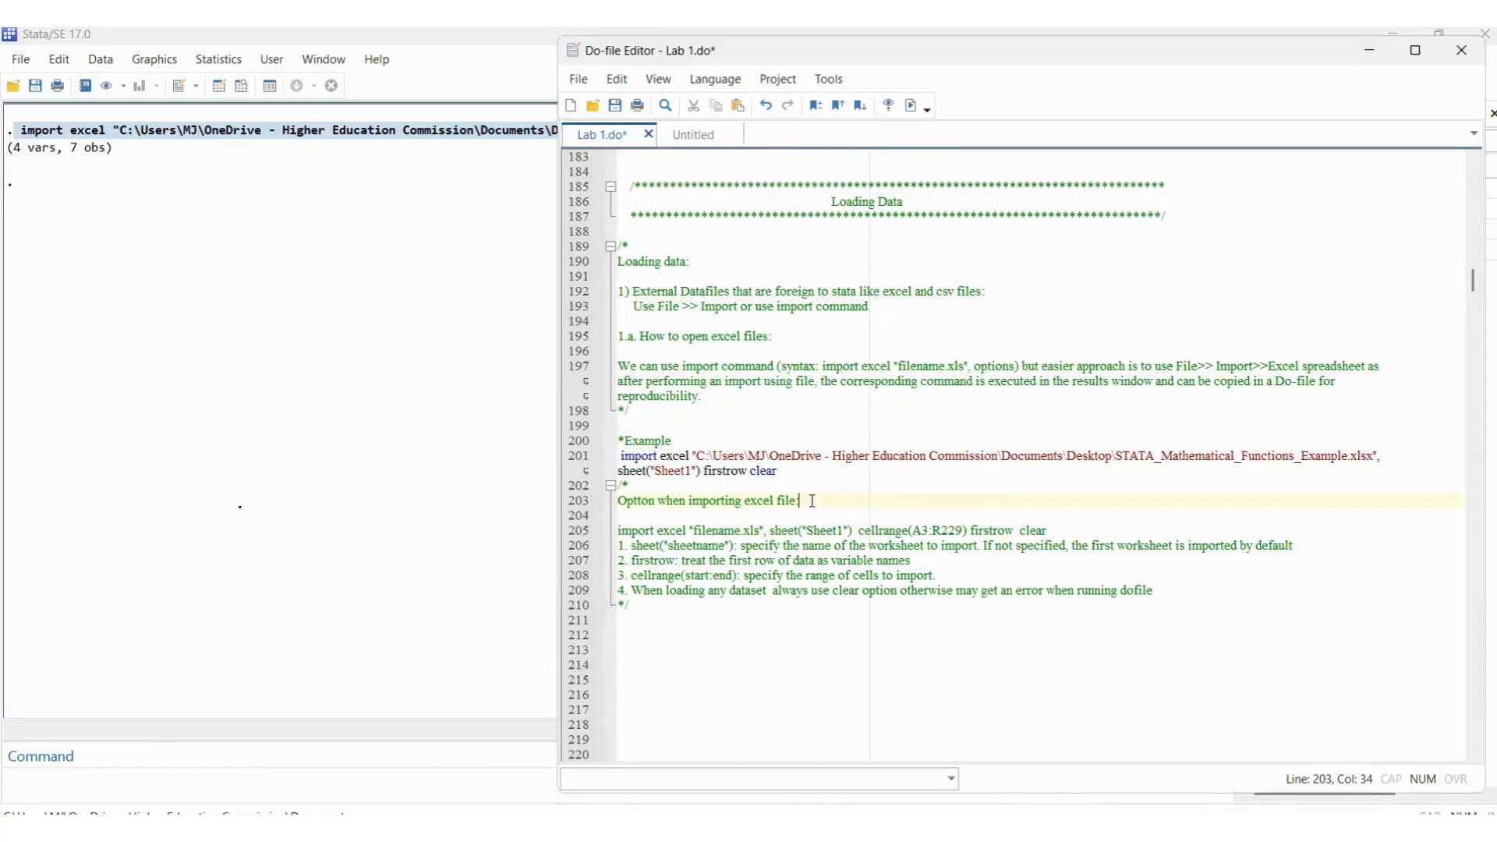
Step: Run only the import excel command below the *Example comment from the do-file
{"action": "left_click_drag", "start_coordinate": [795, 471], "coordinate": [581, 473]}
{"action": "left_click", "coordinate": [581, 473]}
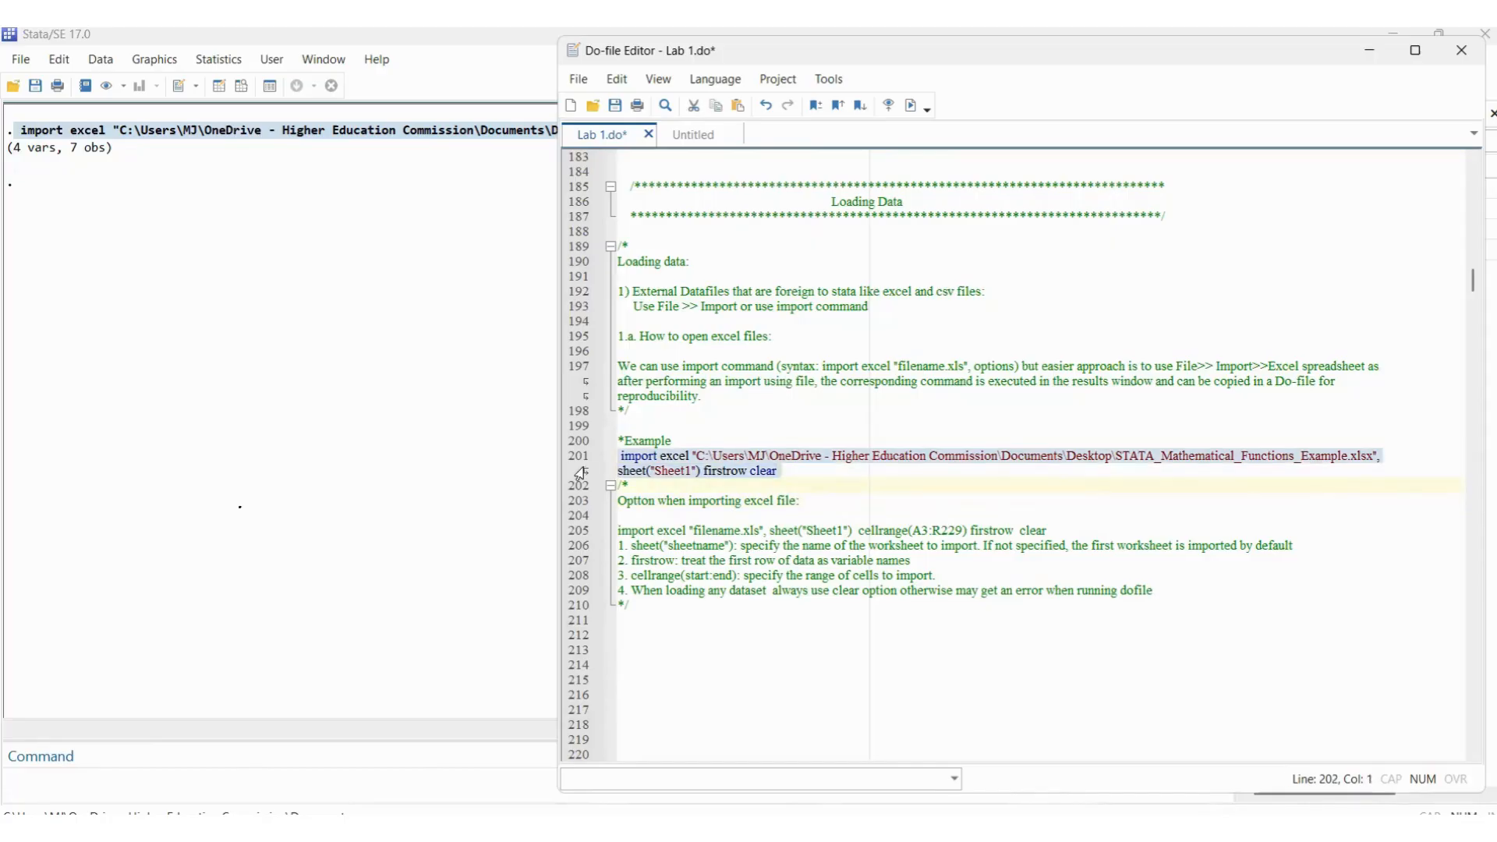
{"action": "key", "text": "ctrl+d"}
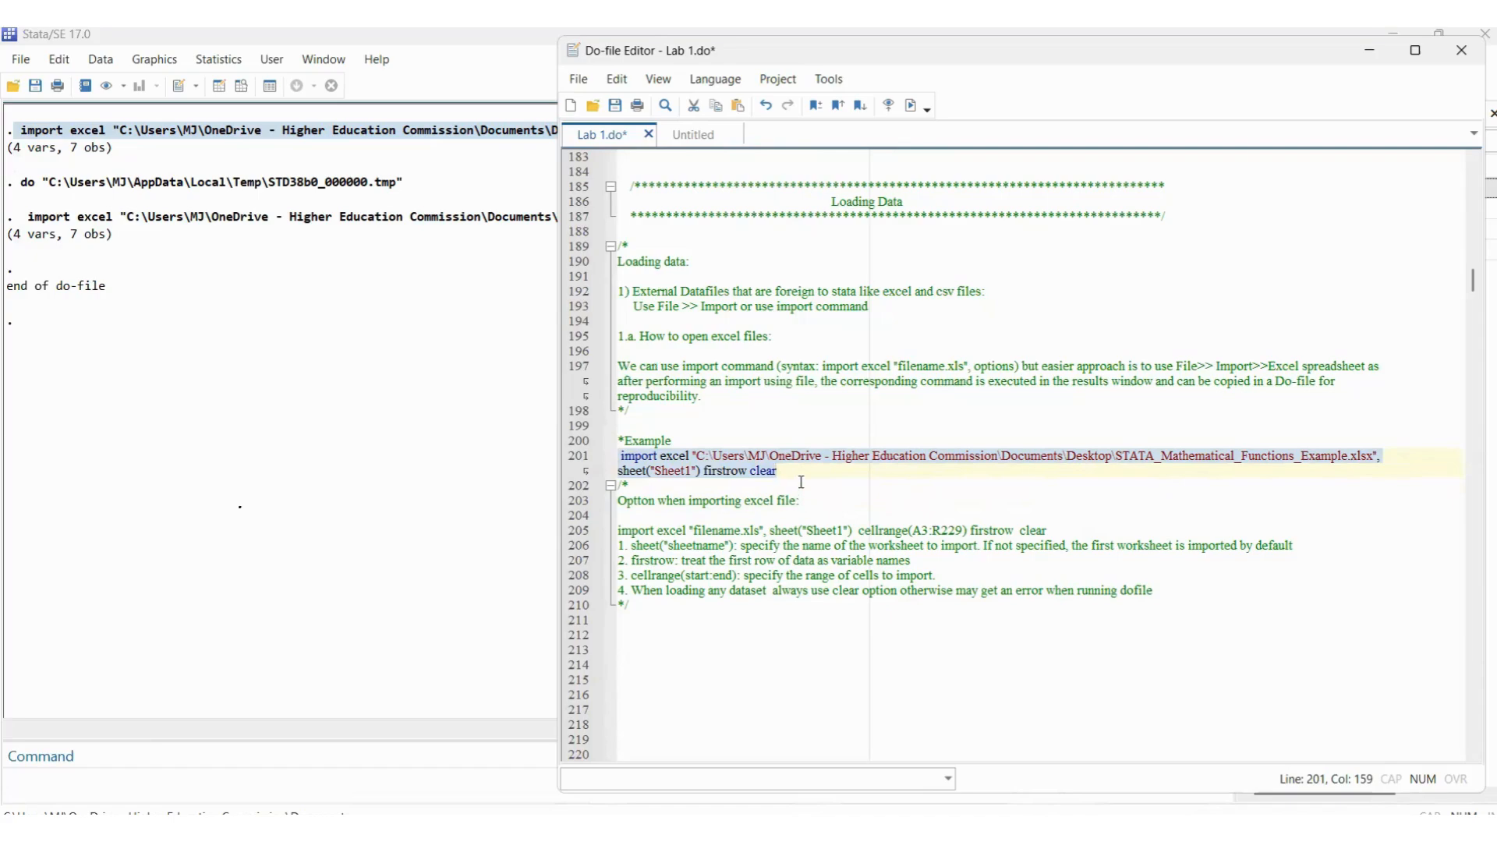
{"action": "left_click", "coordinate": [831, 478]}
{"action": "left_click_drag", "start_coordinate": [831, 479], "coordinate": [585, 443]}
{"action": "left_click", "coordinate": [779, 442]}
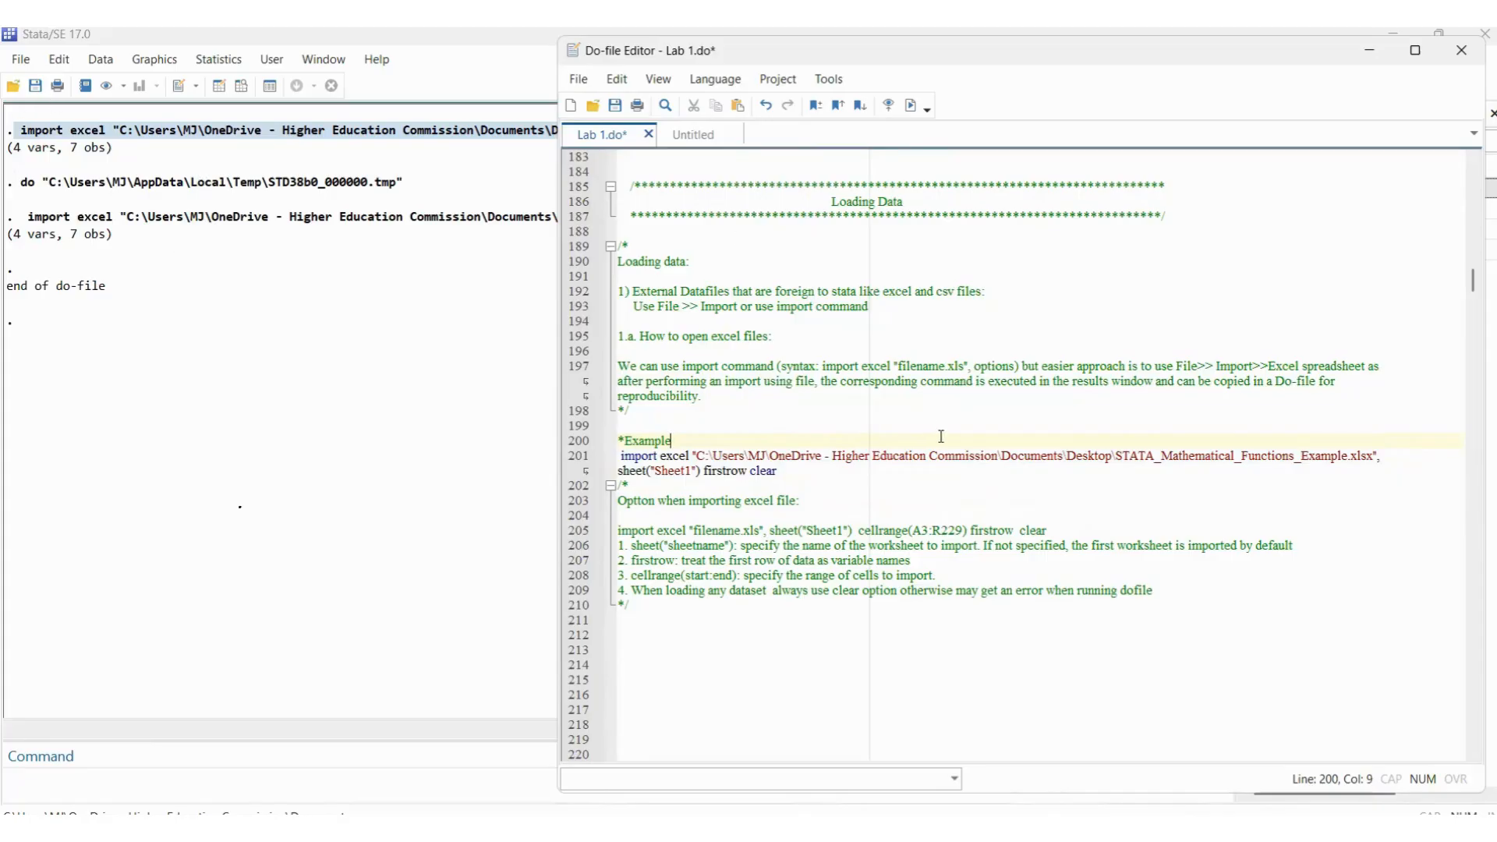
{"action": "left_click", "coordinate": [939, 470]}
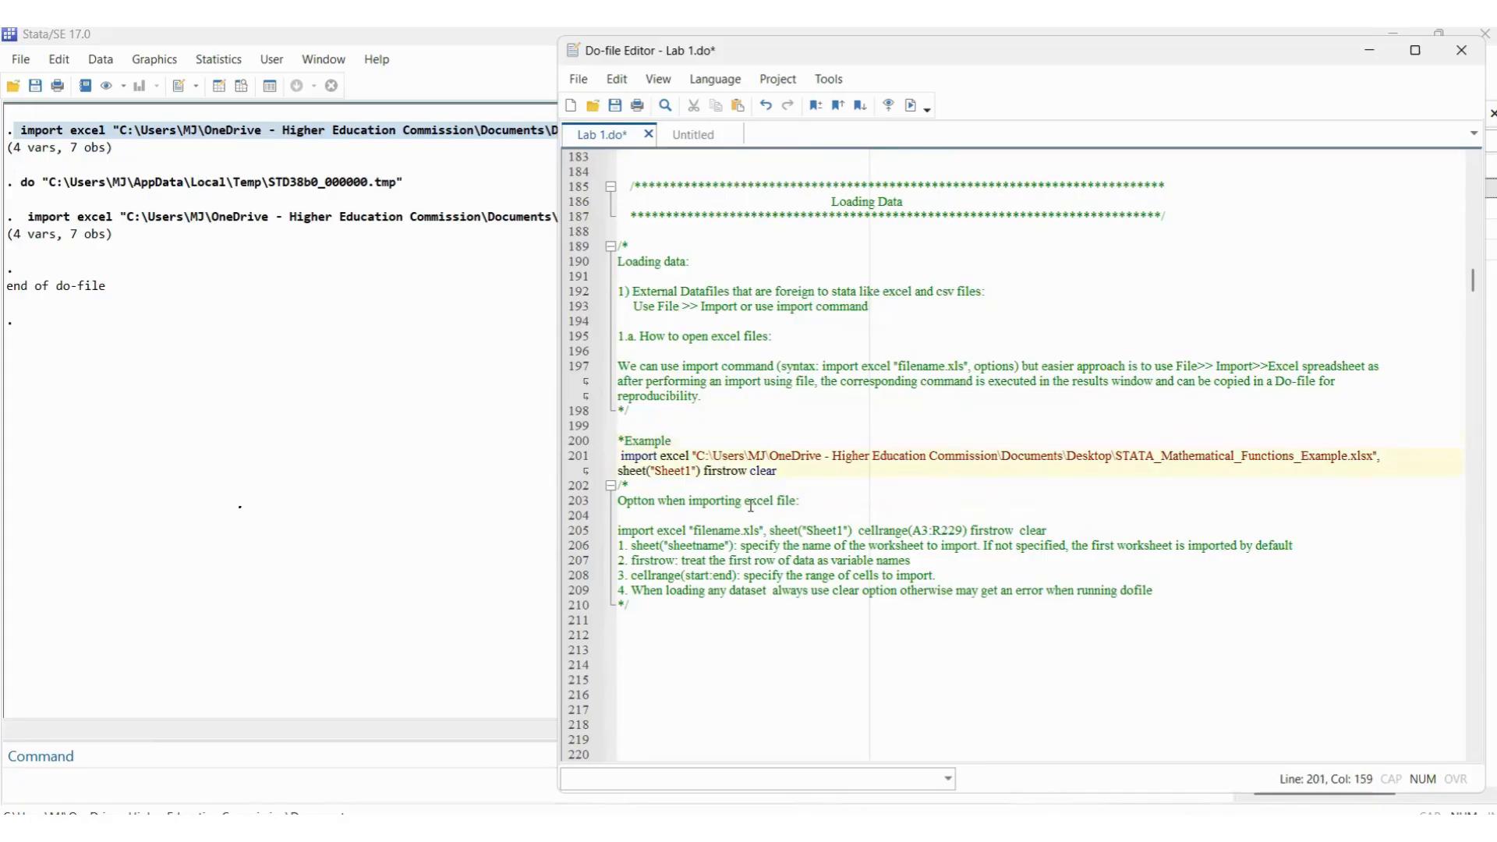